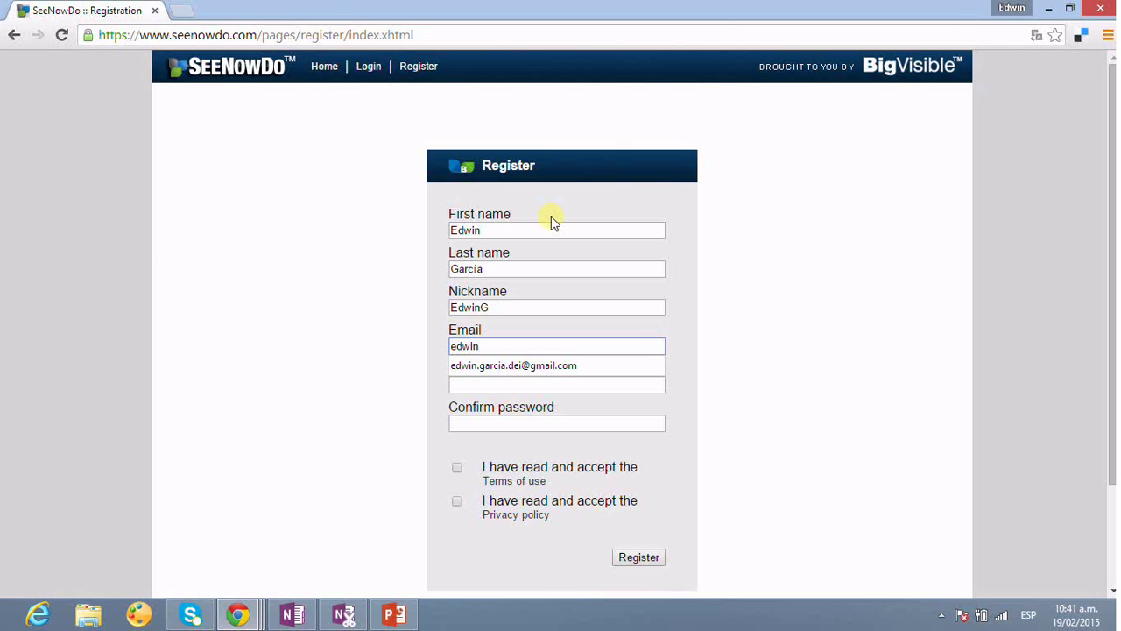
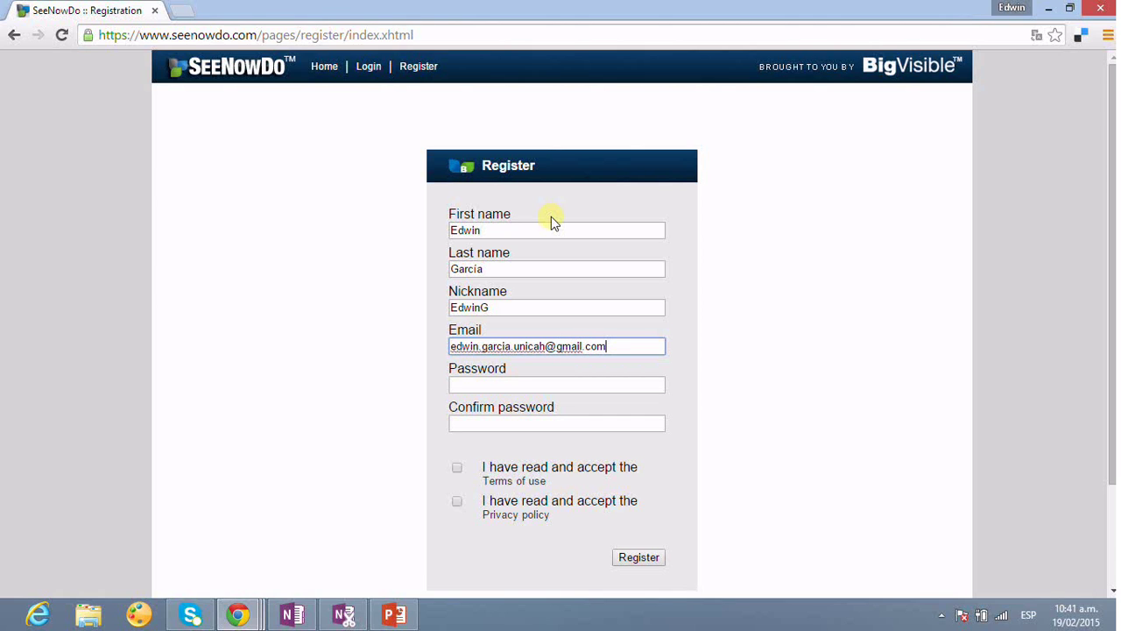
- Register with the account e-mail and password, accepting terms and privacy policy, and decline saving the password
{"action": "key", "text": "Tab"}
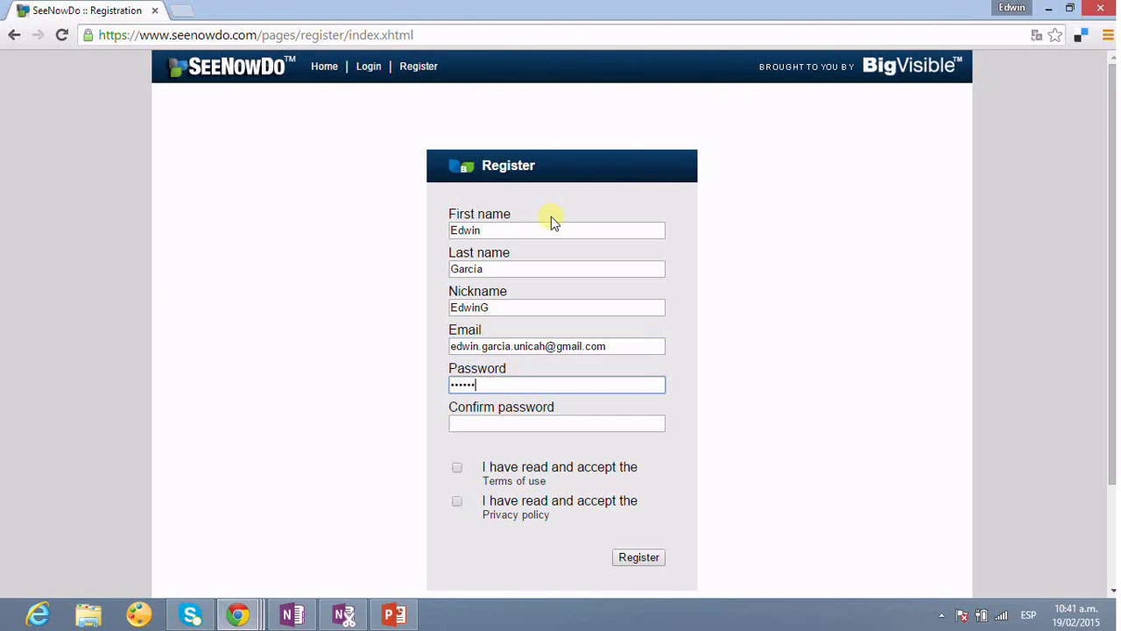
{"action": "left_click", "coordinate": [483, 422]}
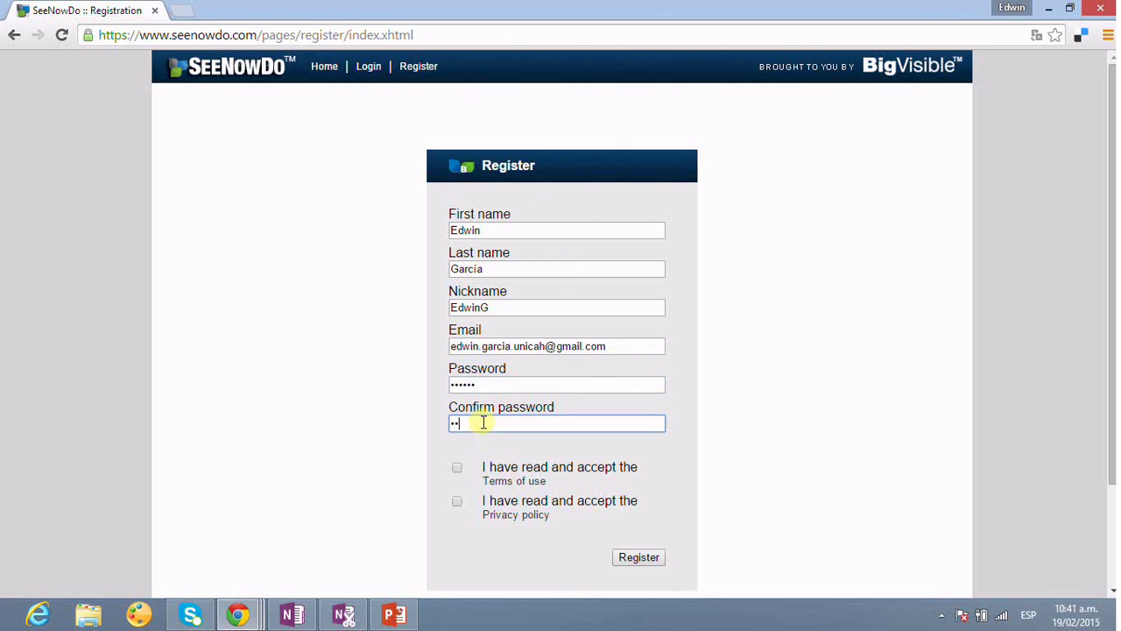
{"action": "left_click", "coordinate": [457, 467]}
{"action": "left_click", "coordinate": [456, 502]}
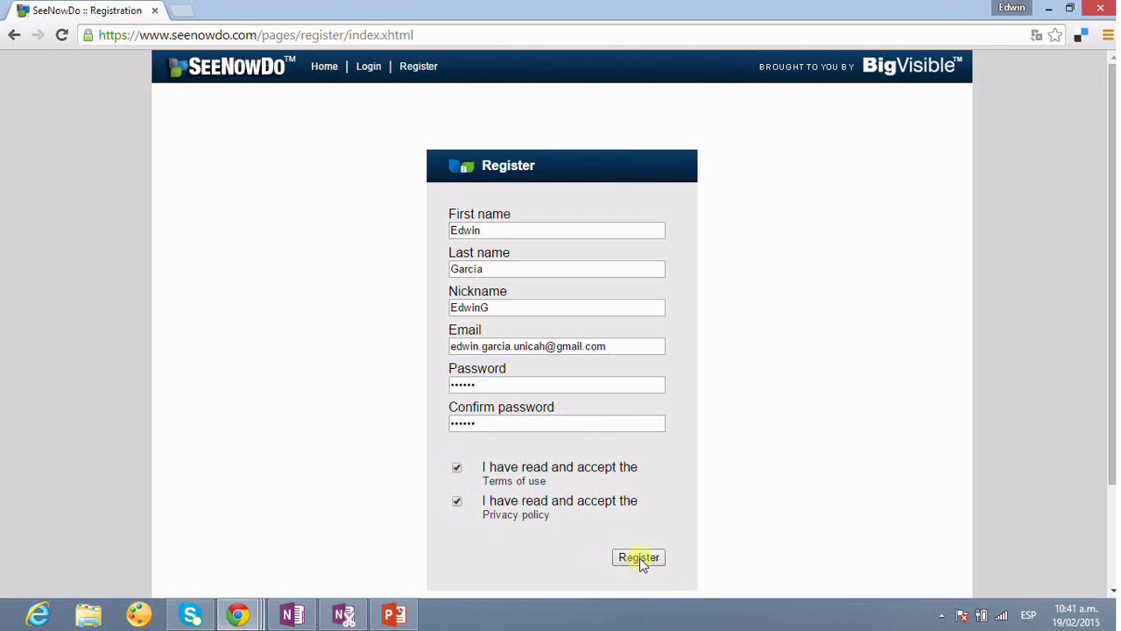
{"action": "left_click", "coordinate": [645, 561]}
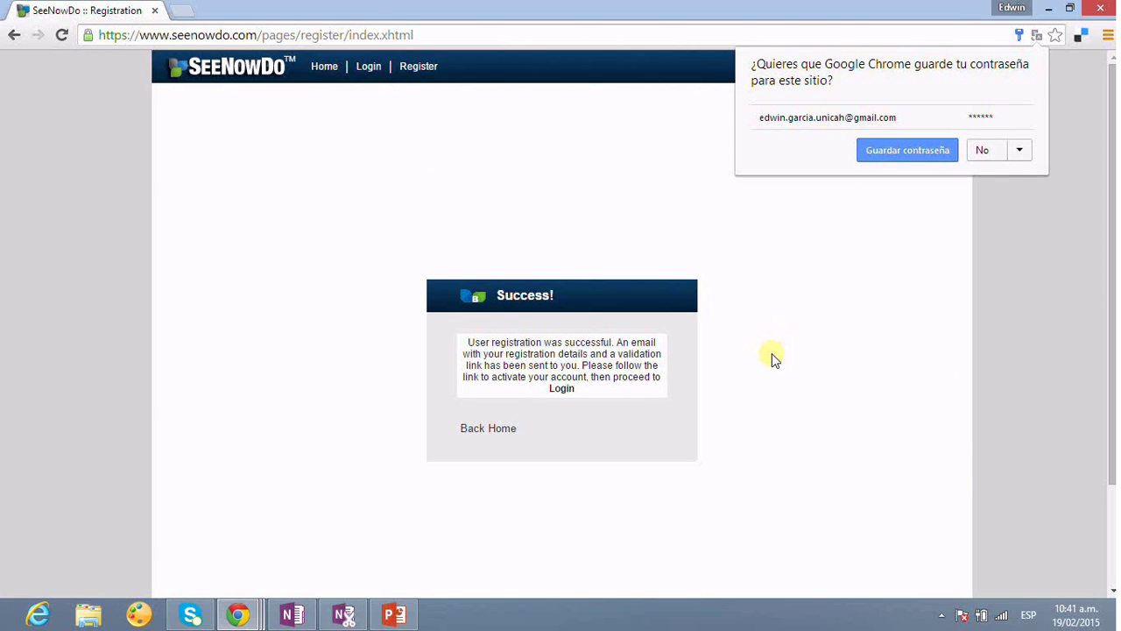
{"action": "left_click", "coordinate": [985, 150]}
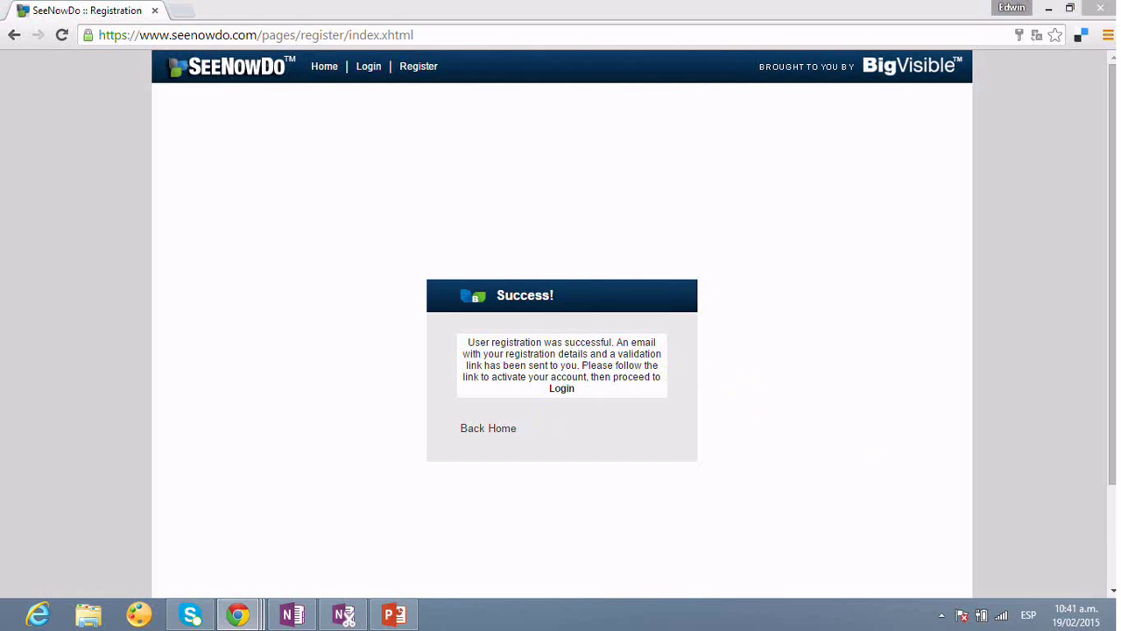
{"action": "key", "text": "ctrl+n"}
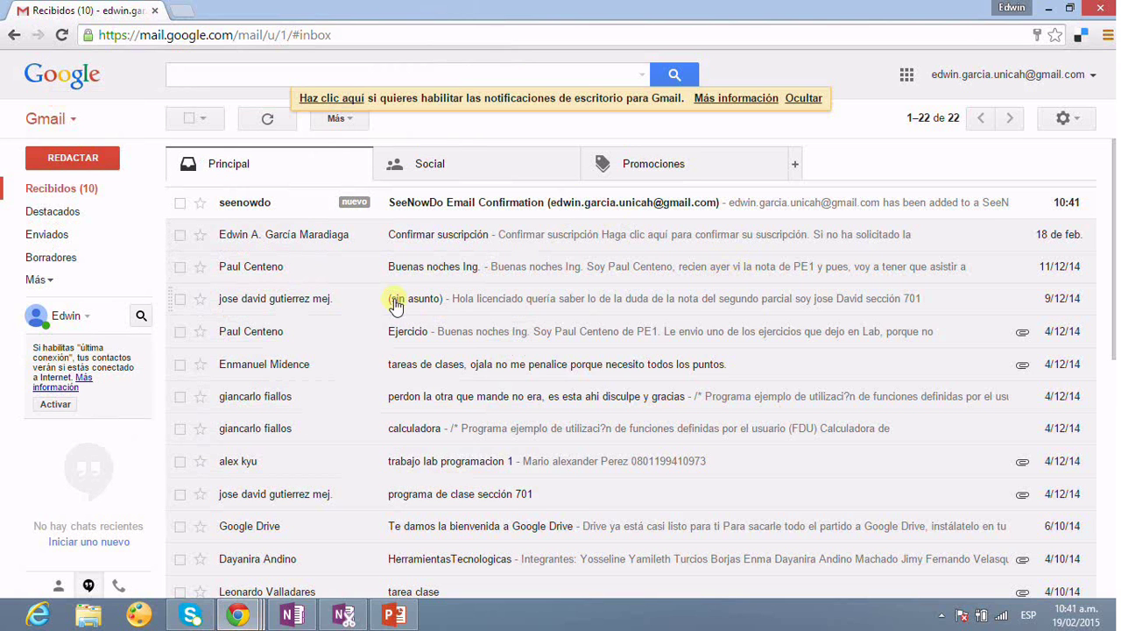
- Open the SeeNowDo Email Confirmation message in Gmail and follow its confirmation link
{"action": "left_click", "coordinate": [443, 207]}
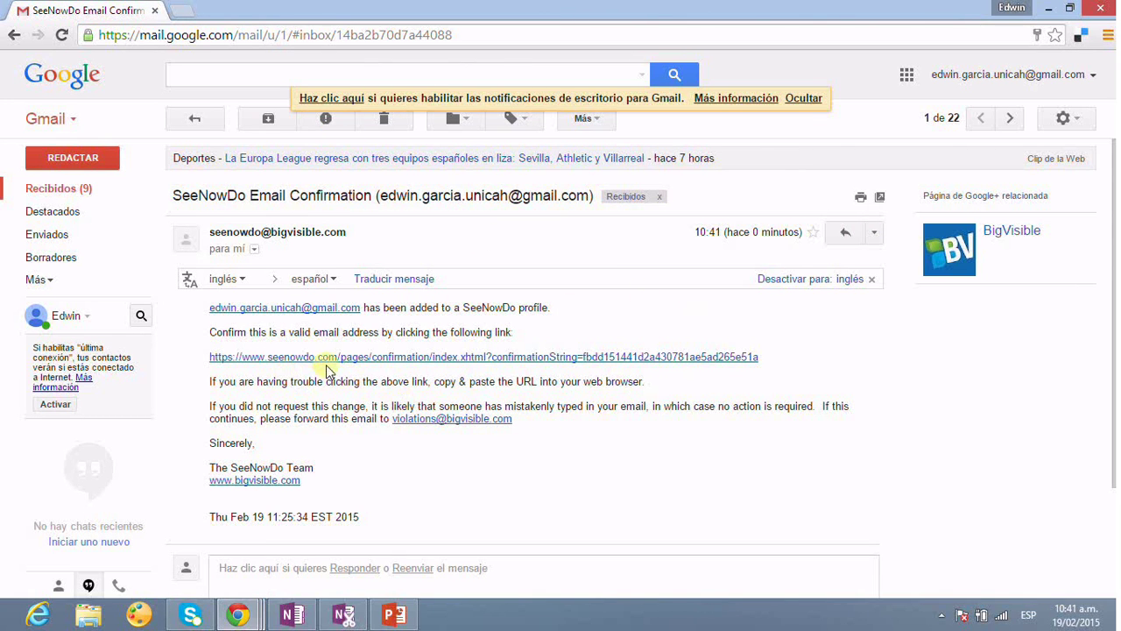
{"action": "left_click", "coordinate": [374, 357]}
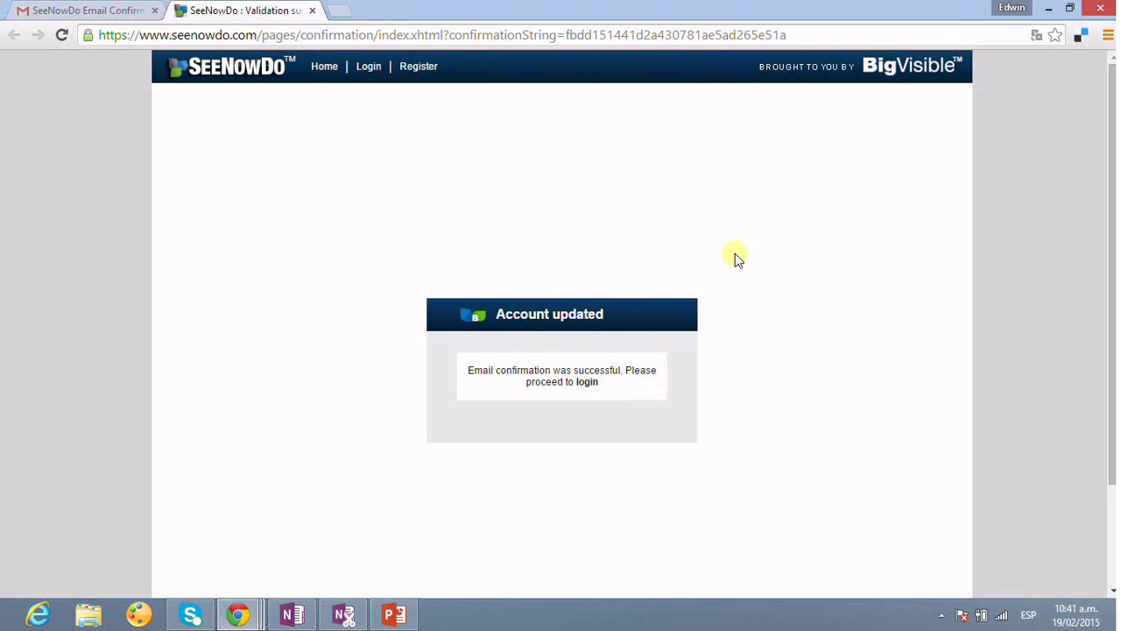
- Log in with the new account's e-mail and password, decline the sample project, and start a new project
{"action": "left_click", "coordinate": [587, 382]}
{"action": "left_click", "coordinate": [561, 310]}
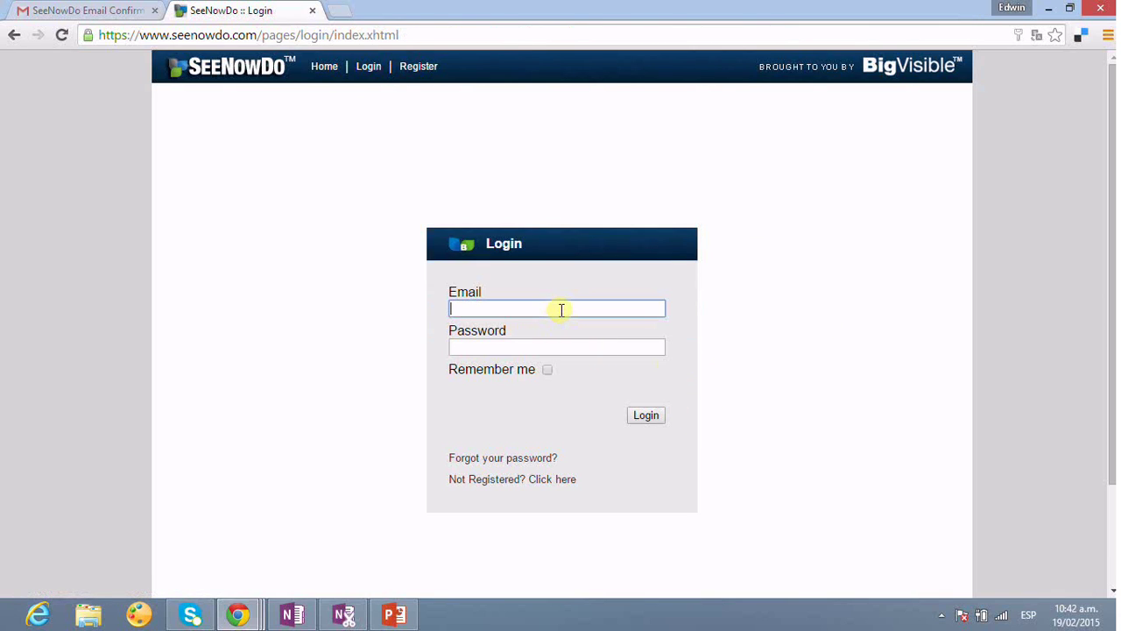
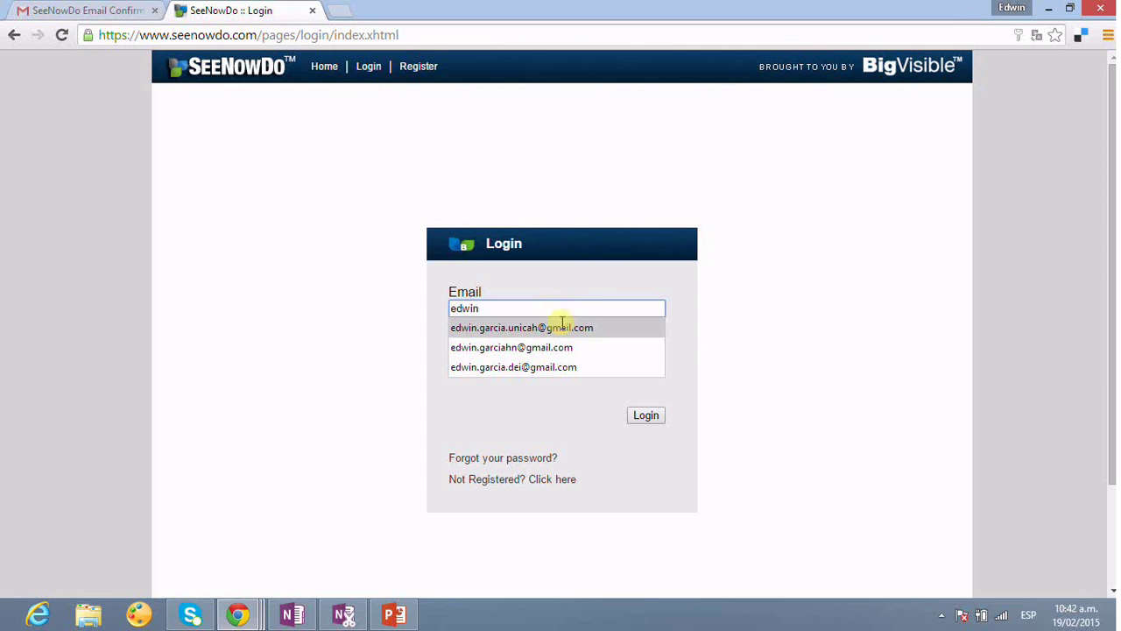
{"action": "left_click", "coordinate": [562, 325]}
{"action": "left_click", "coordinate": [538, 346]}
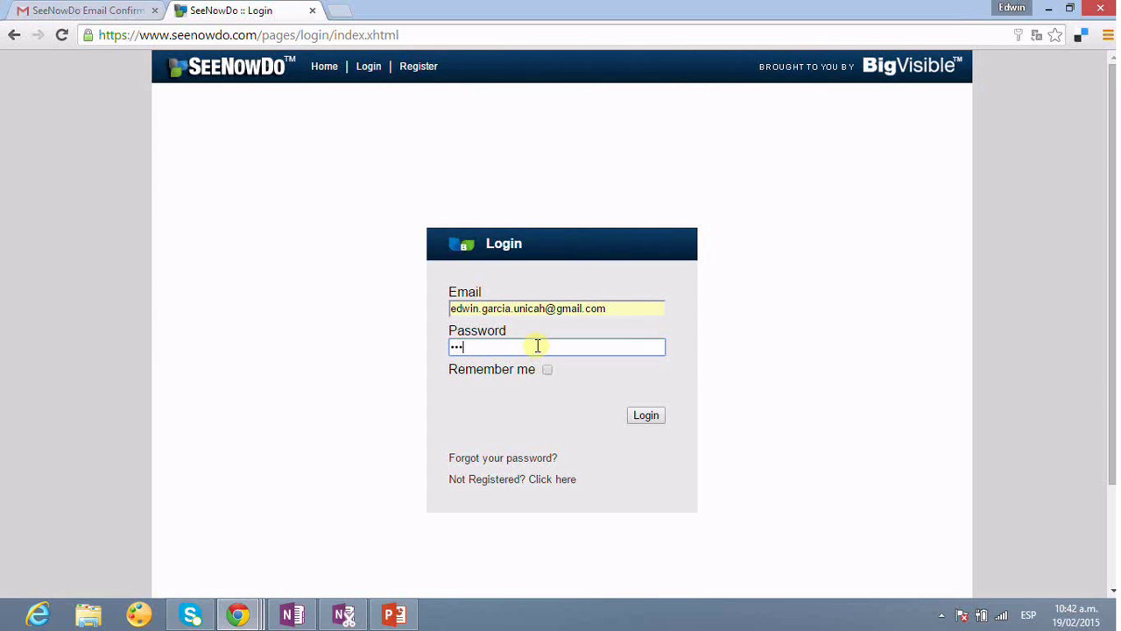
{"action": "left_click", "coordinate": [651, 417]}
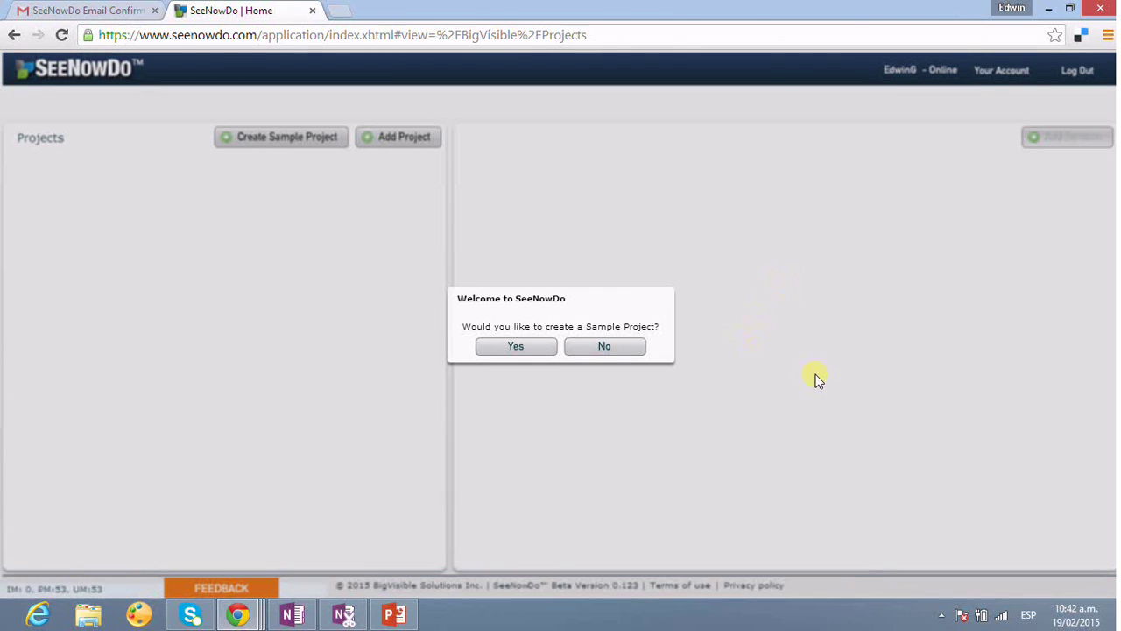
{"action": "left_click", "coordinate": [620, 349]}
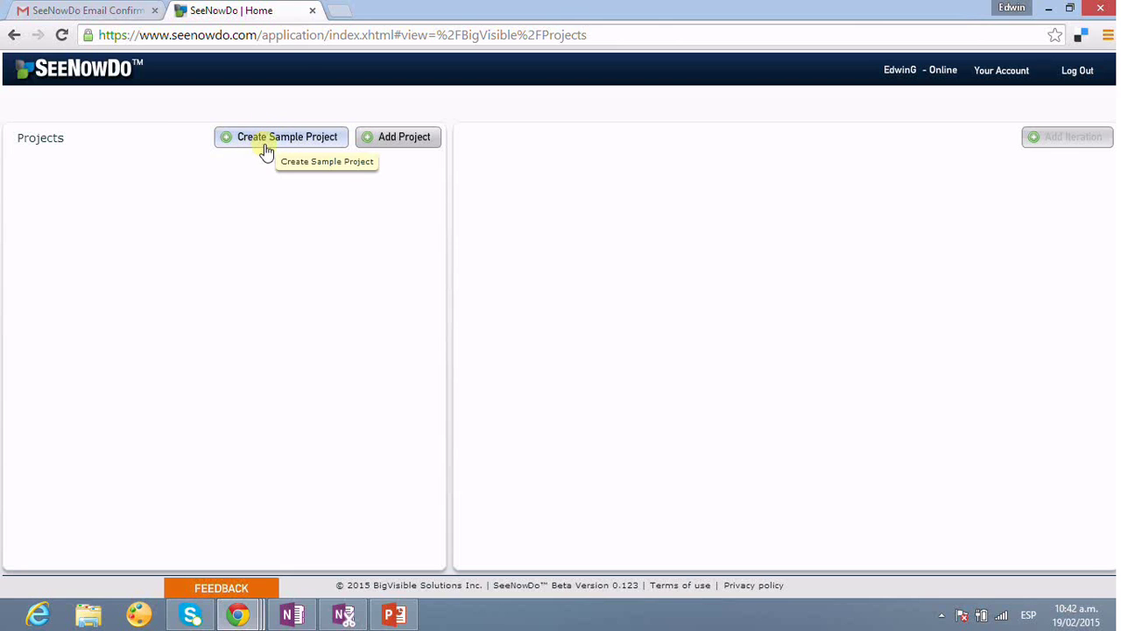
{"action": "left_click", "coordinate": [399, 140]}
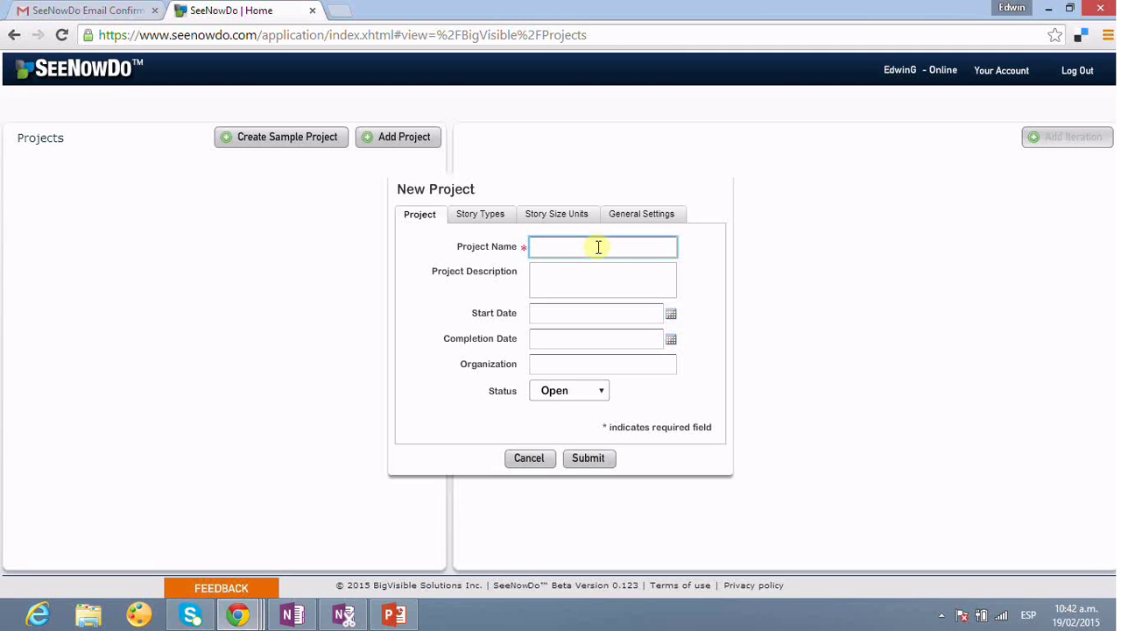
- Name the project BlogPersonal with description 'Blog Personal'
{"action": "type", "text": "BlogPersonal"}
{"action": "left_click", "coordinate": [611, 271]}
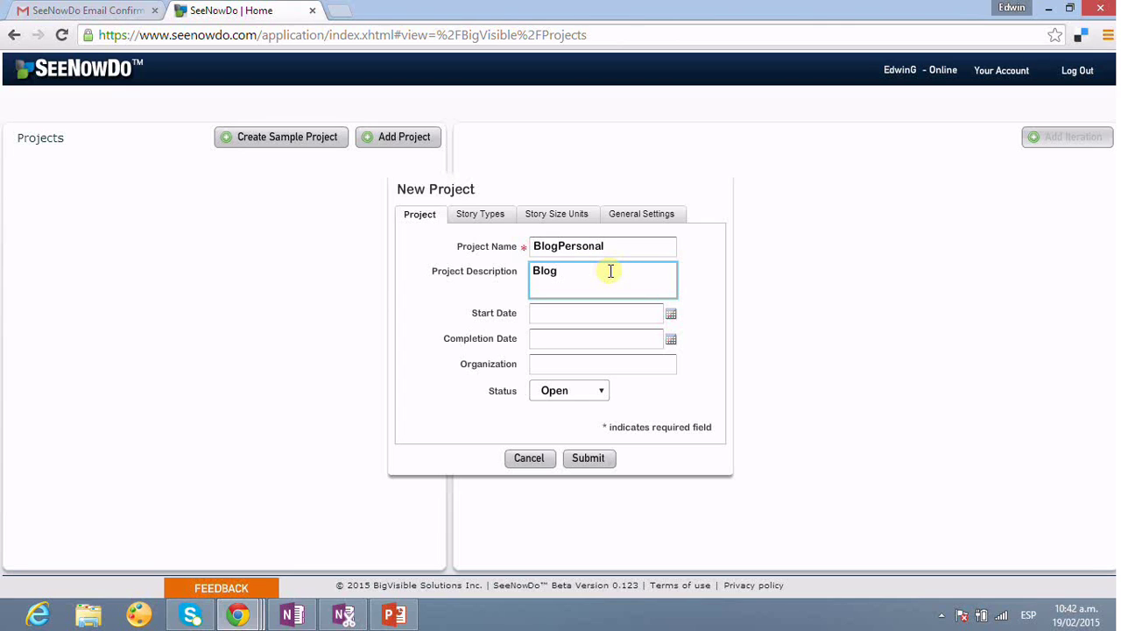
{"action": "type", "text": "Blog PErsonal"}
{"action": "left_click", "coordinate": [573, 275]}
{"action": "key", "text": "BackSpace"}
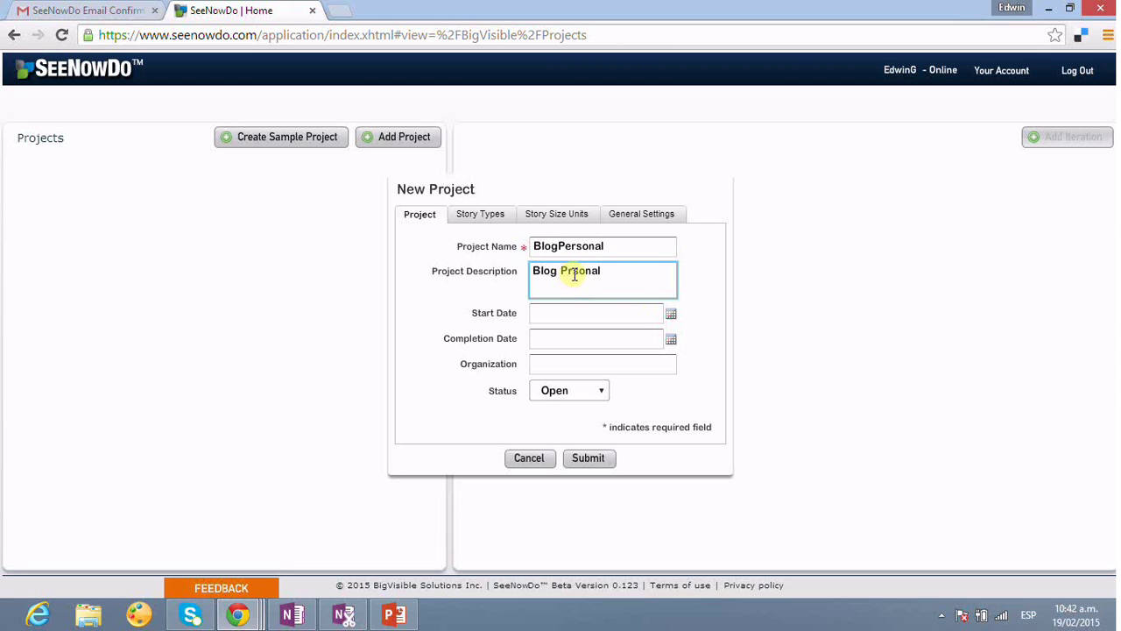
{"action": "type", "text": "e"}
- Set the start date to 02/23/2015 and the completion date to 04/27/2015
{"action": "left_click", "coordinate": [576, 315]}
{"action": "left_click", "coordinate": [667, 317]}
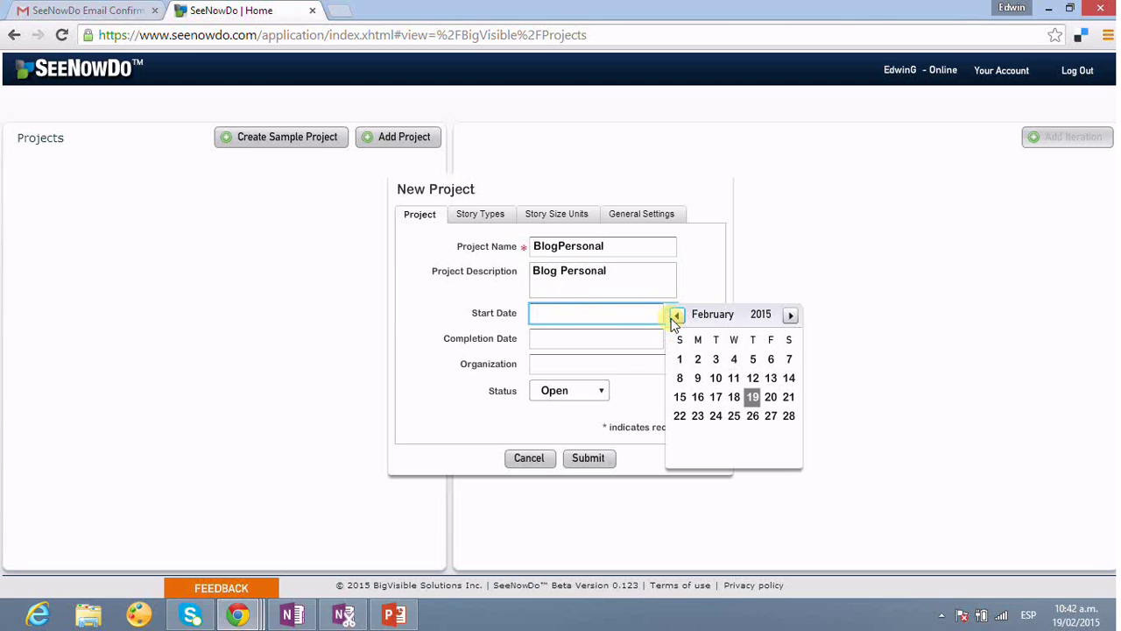
{"action": "left_click", "coordinate": [698, 418]}
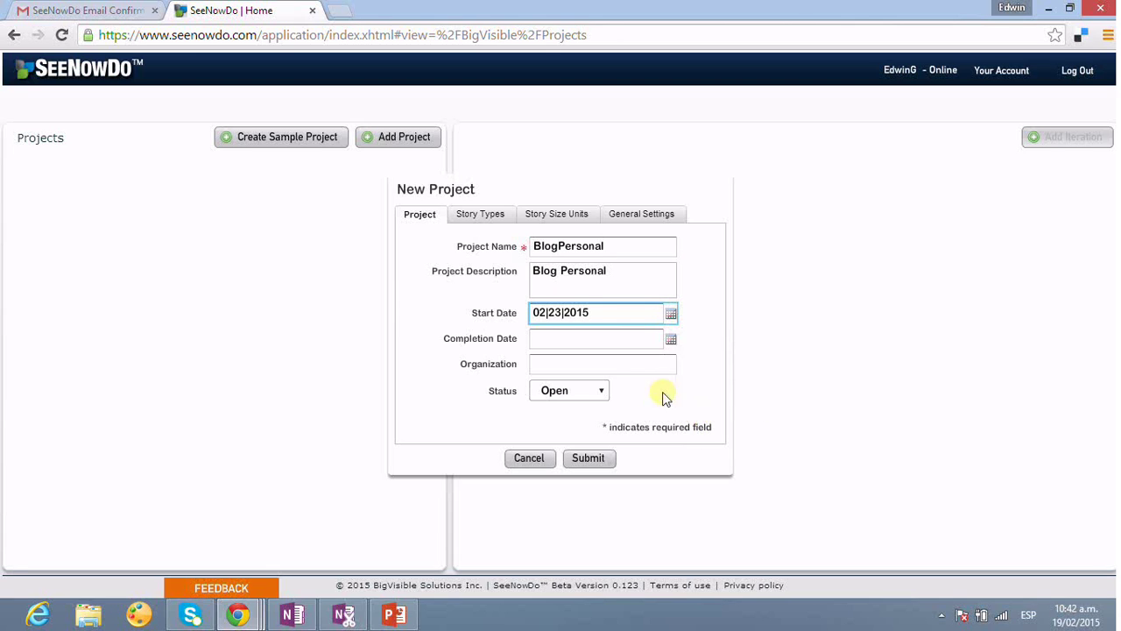
{"action": "left_click", "coordinate": [672, 339]}
{"action": "left_click", "coordinate": [791, 340]}
{"action": "left_click", "coordinate": [791, 341]}
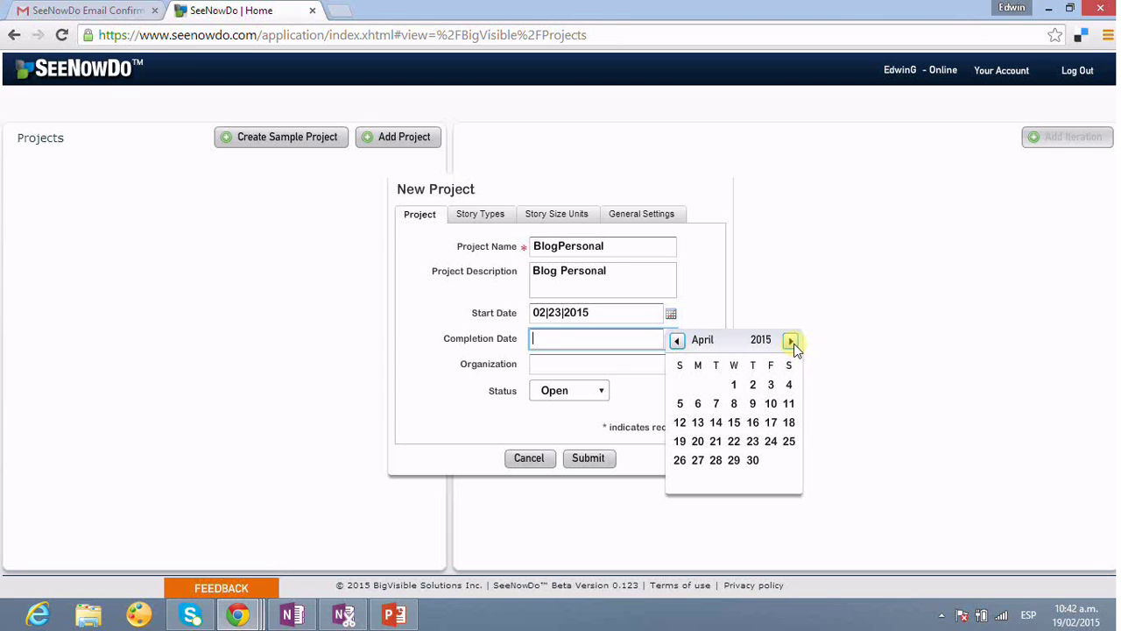
{"action": "left_click", "coordinate": [698, 461]}
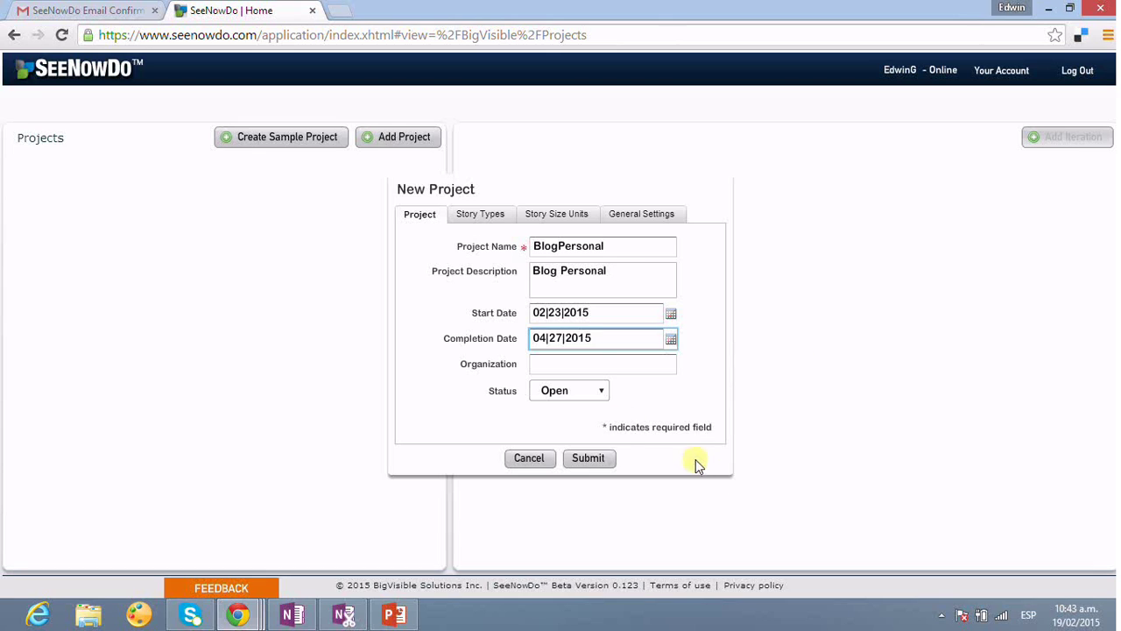
- Set the organization to UNICAH and keep the status Open
{"action": "left_click", "coordinate": [602, 362]}
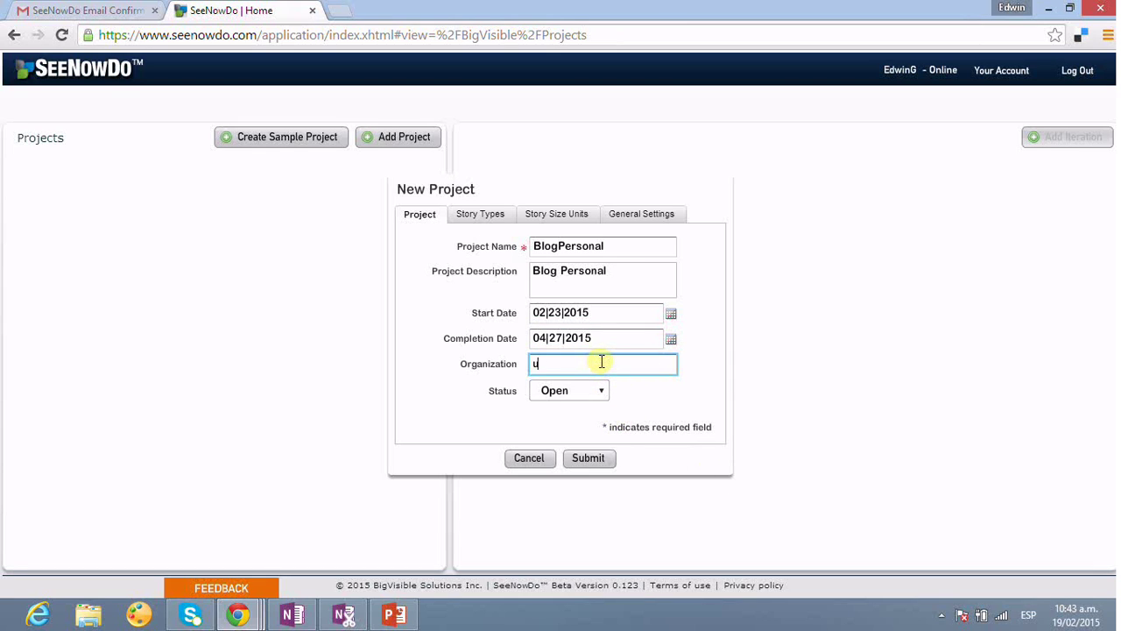
{"action": "type", "text": "UNICAH"}
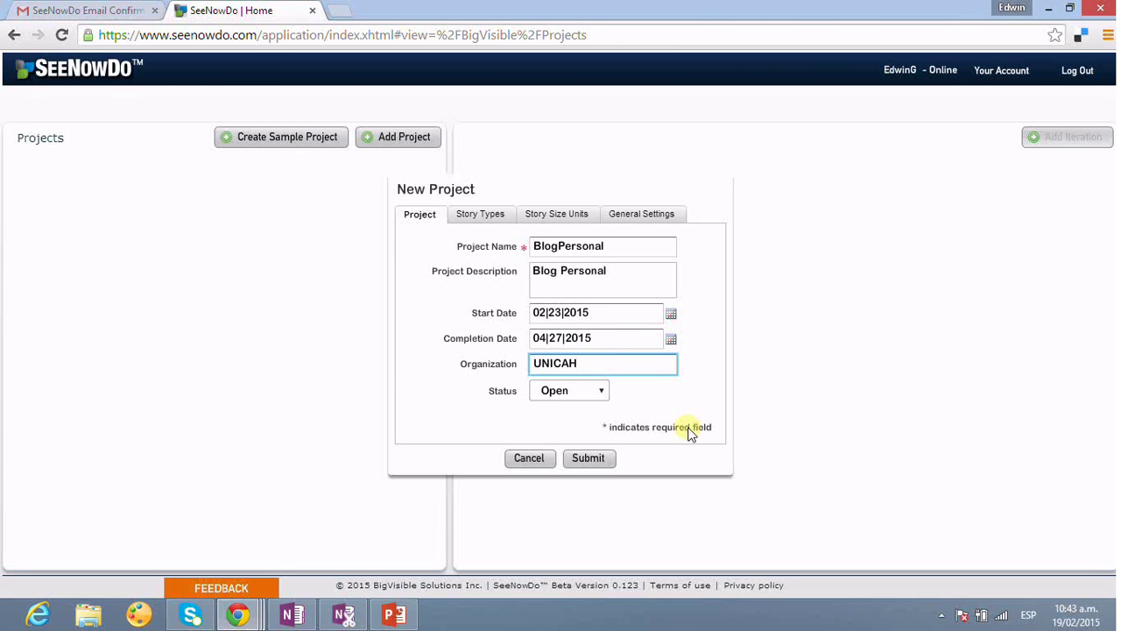
{"action": "left_click", "coordinate": [610, 397]}
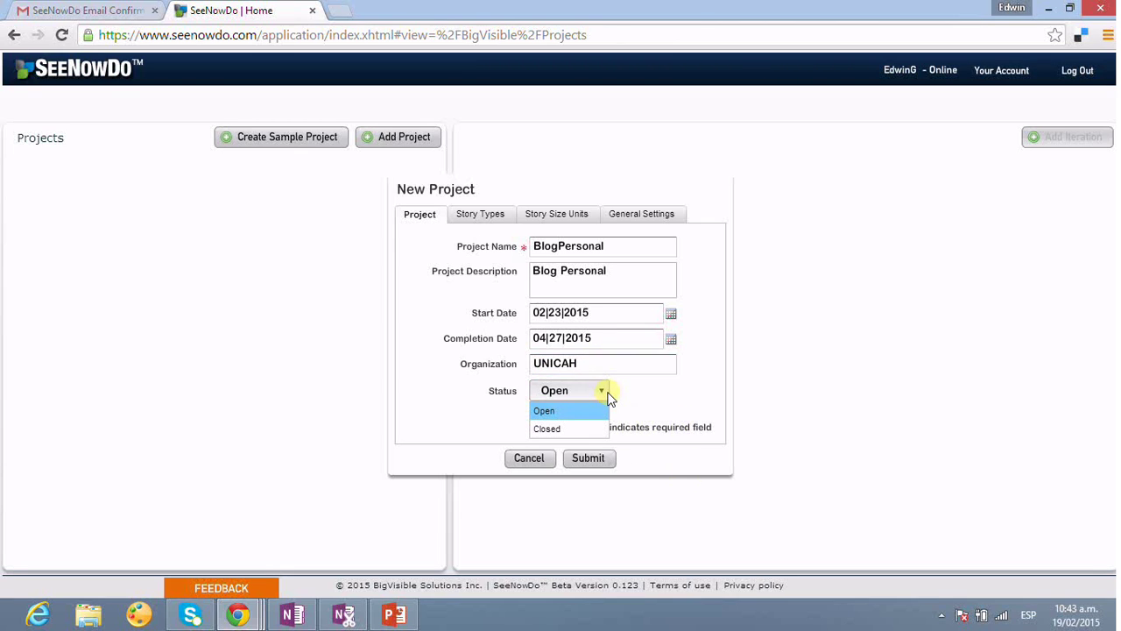
{"action": "left_click", "coordinate": [609, 411]}
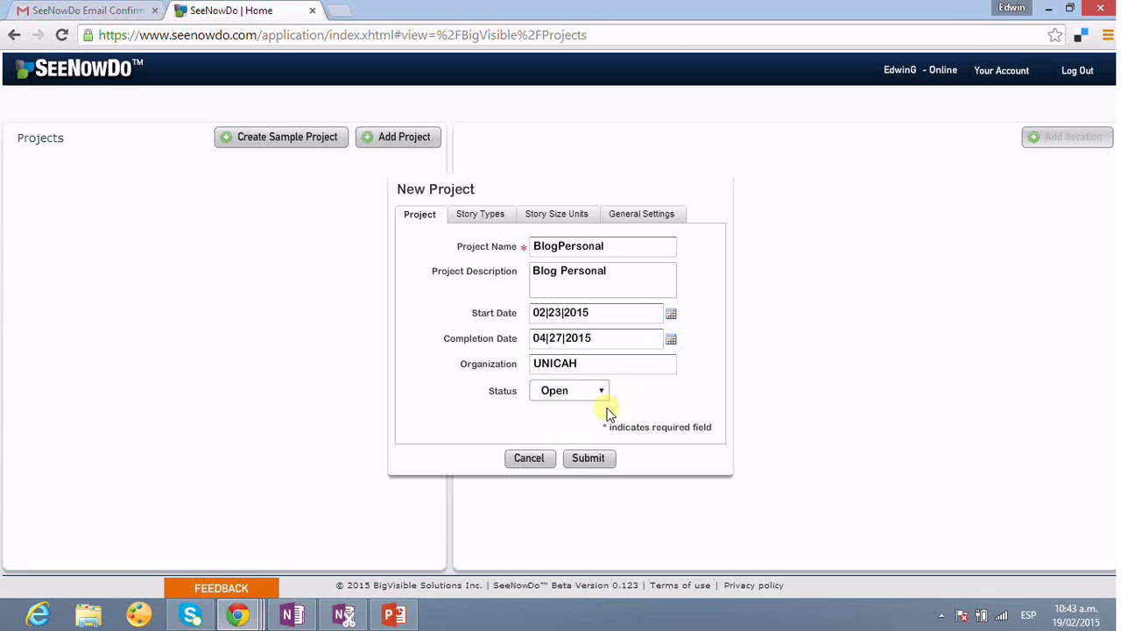
- Enable 'Allow user to drag tasks to a different story' in General Settings and submit BlogPersonal
{"action": "left_click", "coordinate": [491, 222]}
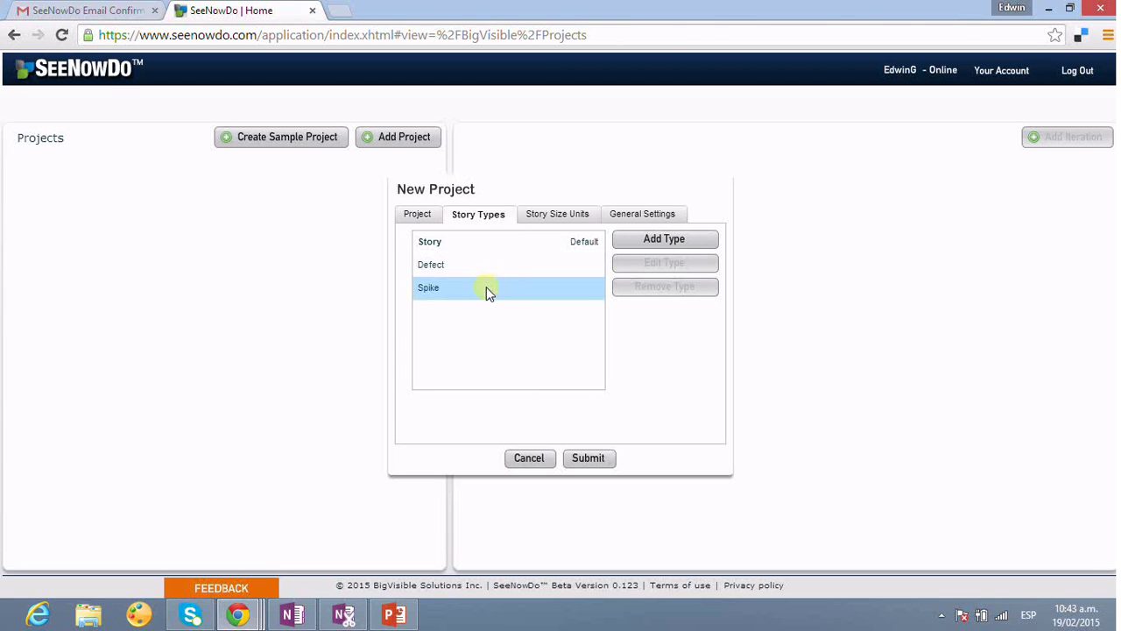
{"action": "left_click", "coordinate": [562, 215]}
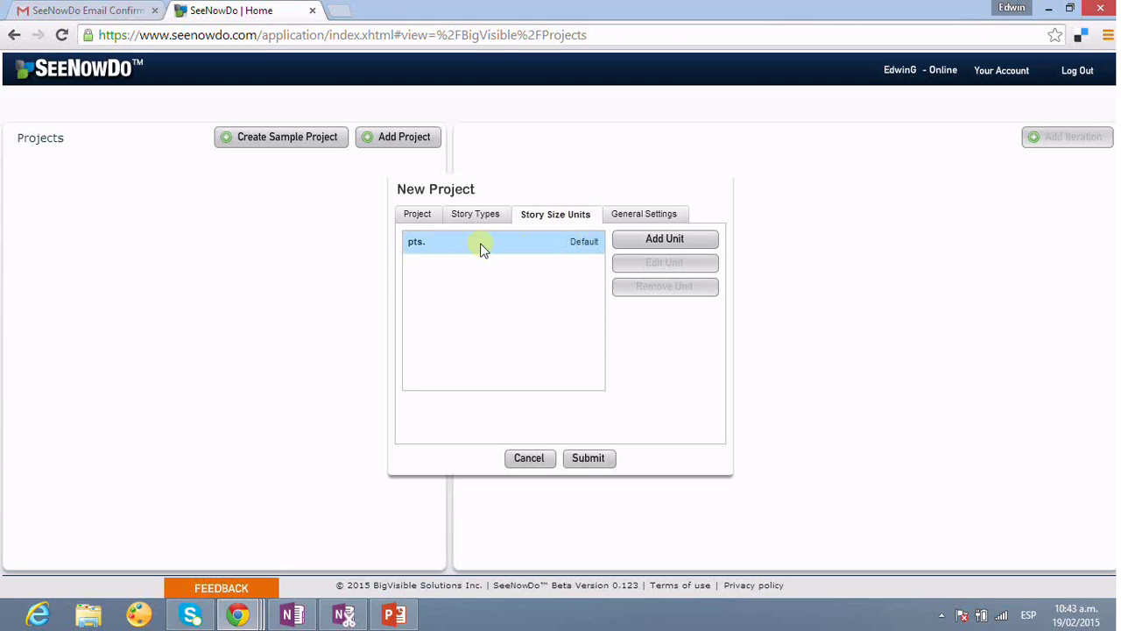
{"action": "left_click", "coordinate": [642, 215]}
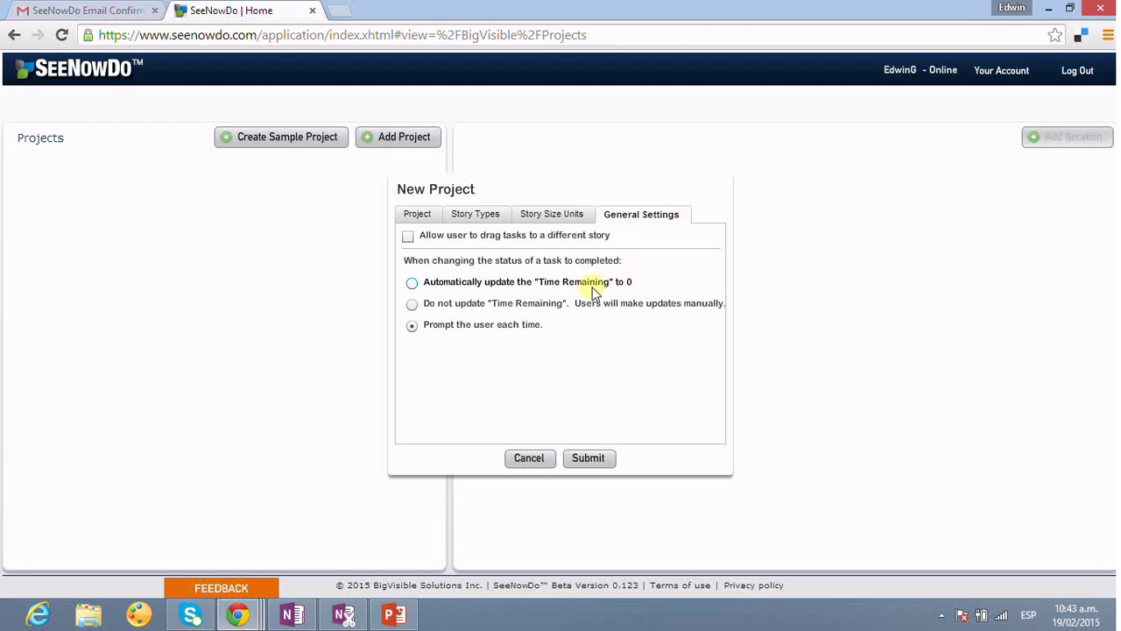
{"action": "left_click", "coordinate": [408, 236]}
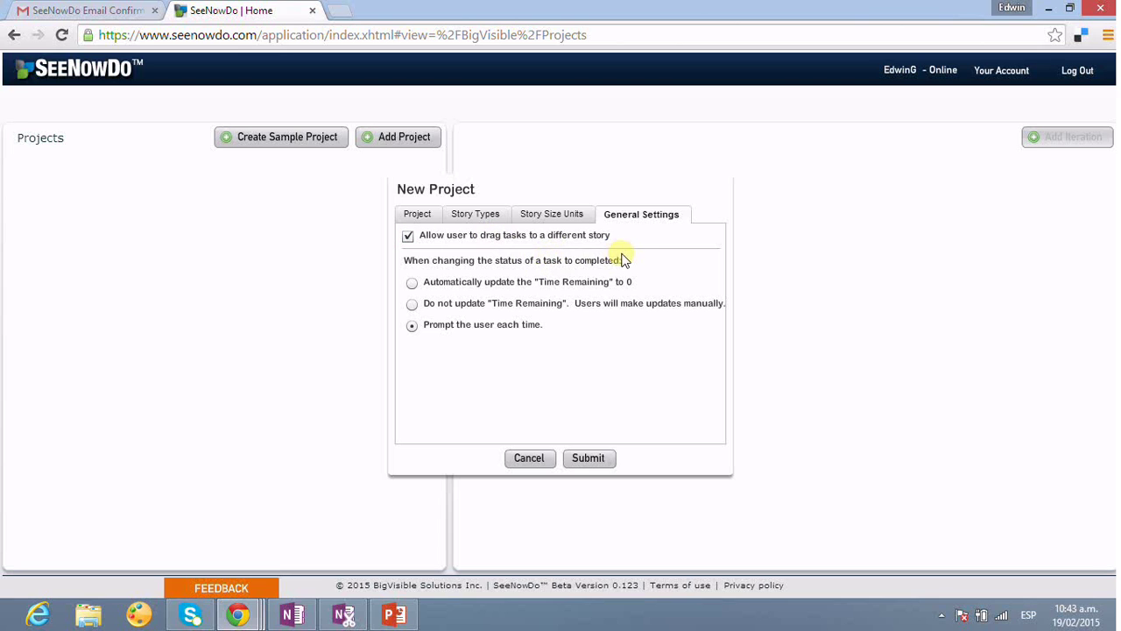
{"action": "left_click", "coordinate": [425, 217]}
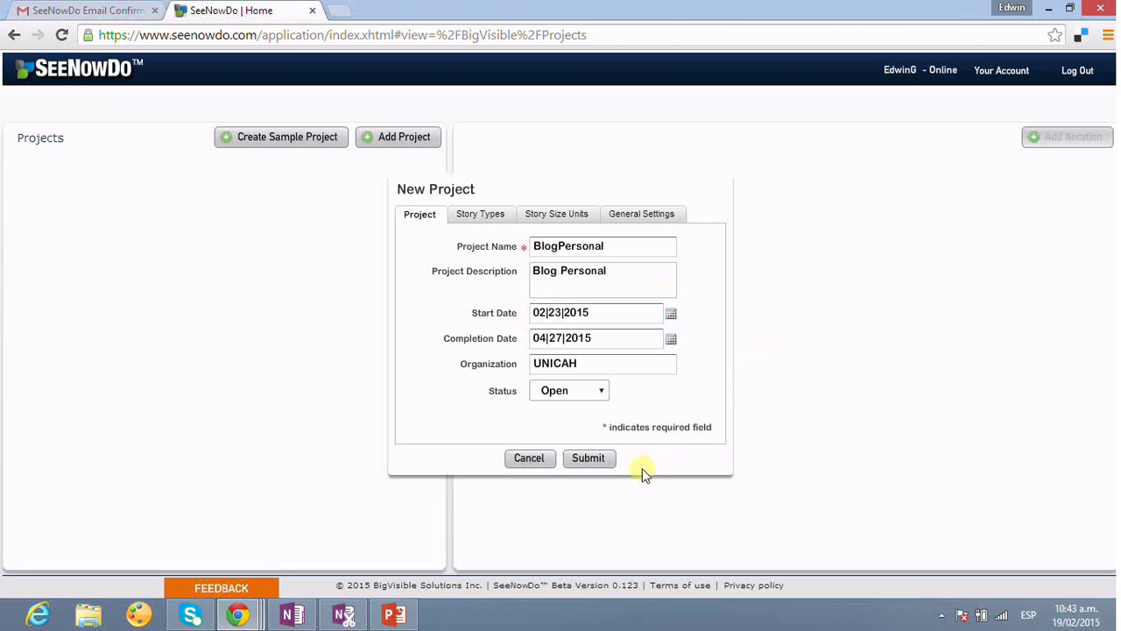
{"action": "left_click", "coordinate": [597, 459]}
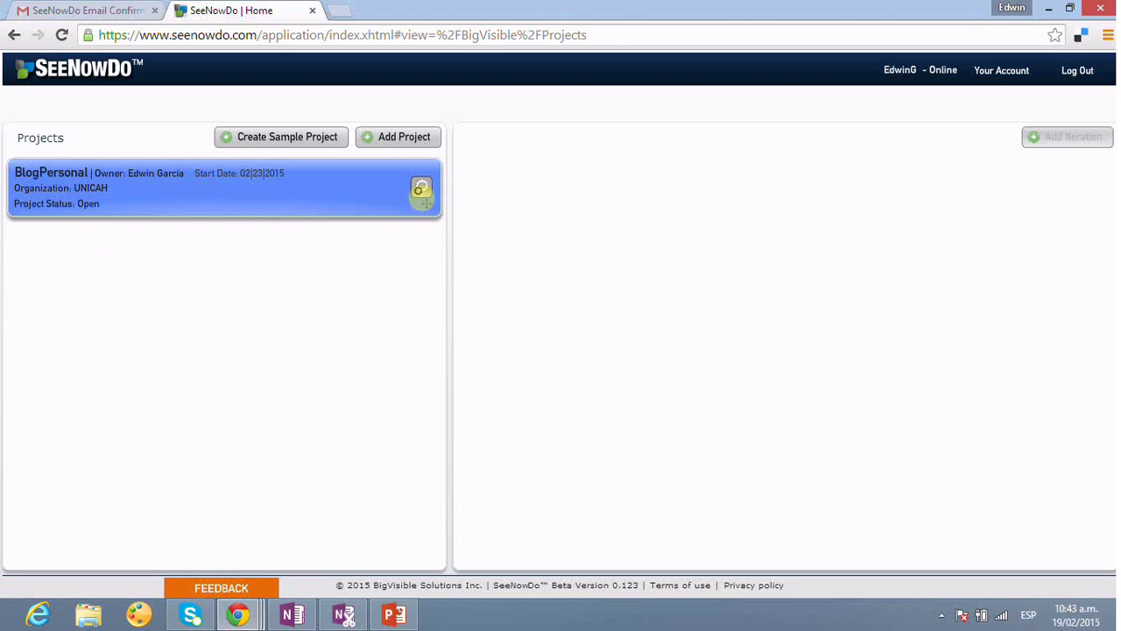
- Open BlogPersonal and view its edit form, cancelling without changes
{"action": "left_click", "coordinate": [422, 193]}
{"action": "mouse_move", "coordinate": [421, 193]}
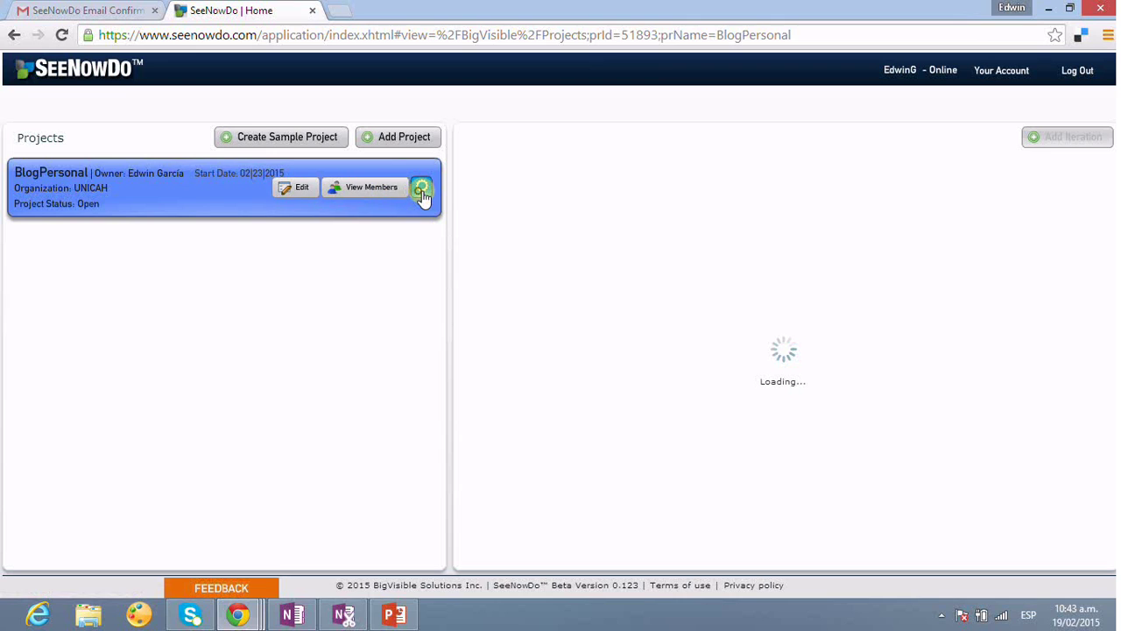
{"action": "left_click", "coordinate": [301, 195]}
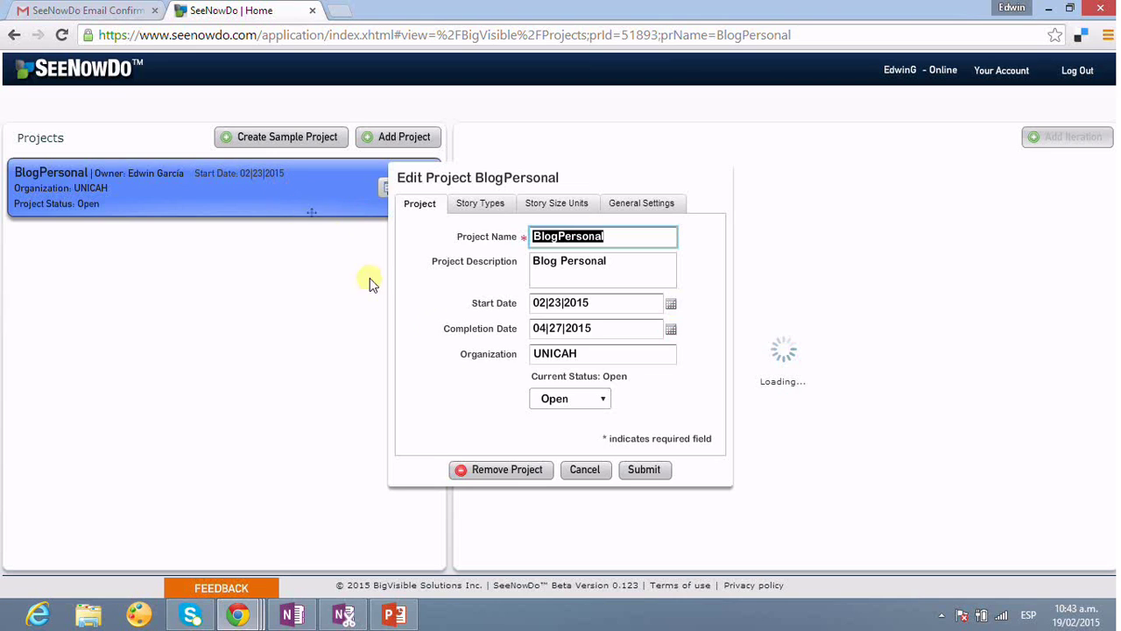
{"action": "left_click", "coordinate": [587, 471]}
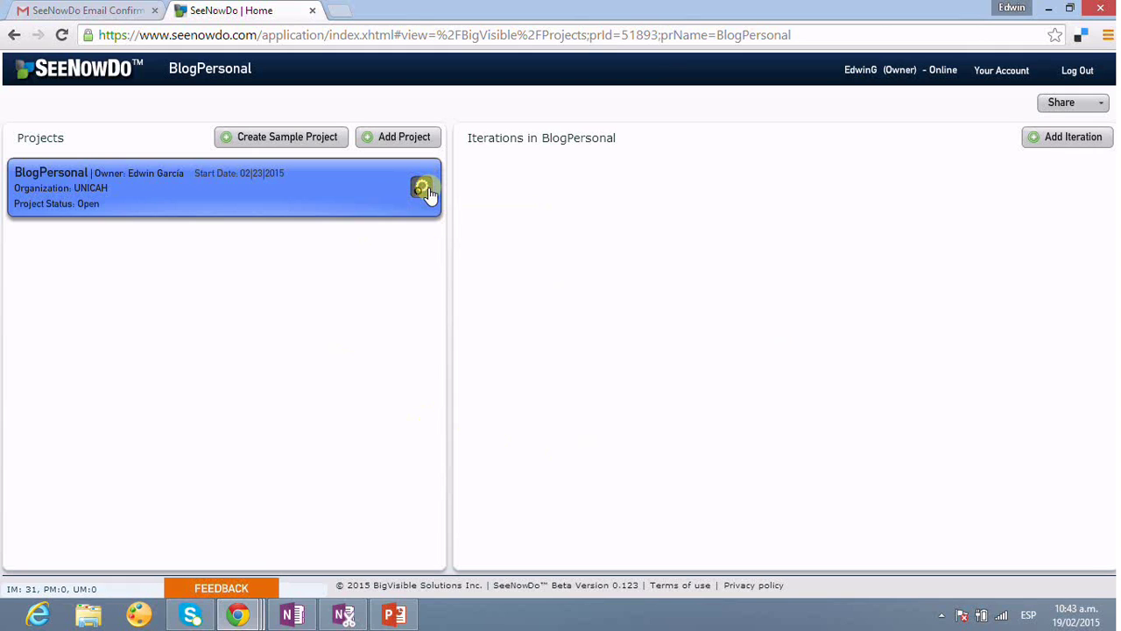
- View the project members list, showing the owner as sole administrator, and close it
{"action": "mouse_move", "coordinate": [420, 187]}
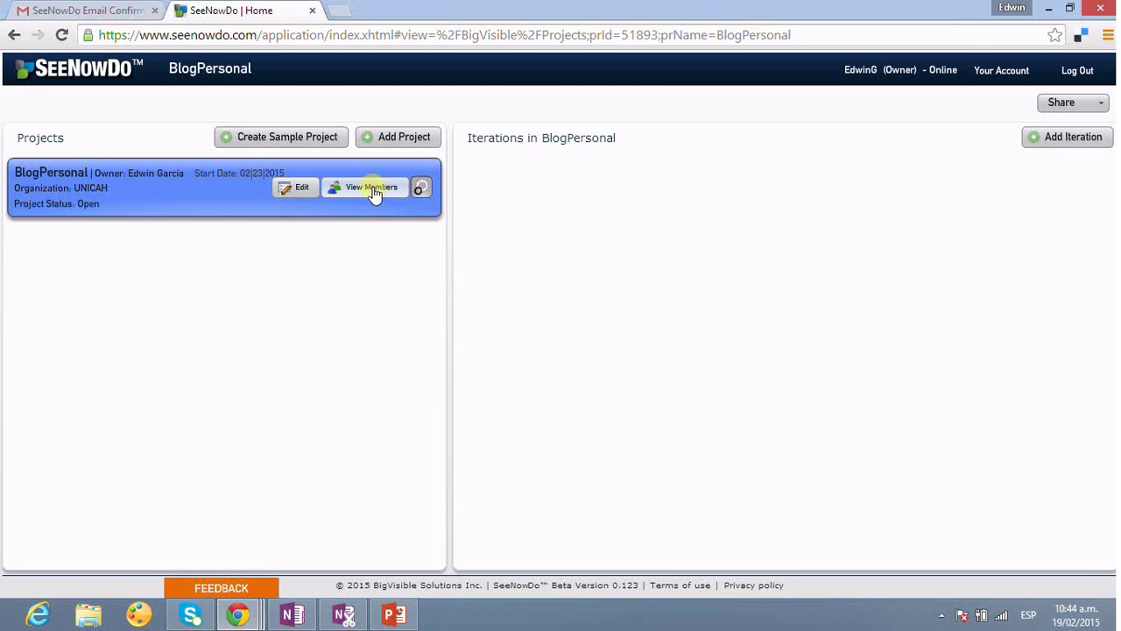
{"action": "left_click", "coordinate": [375, 189]}
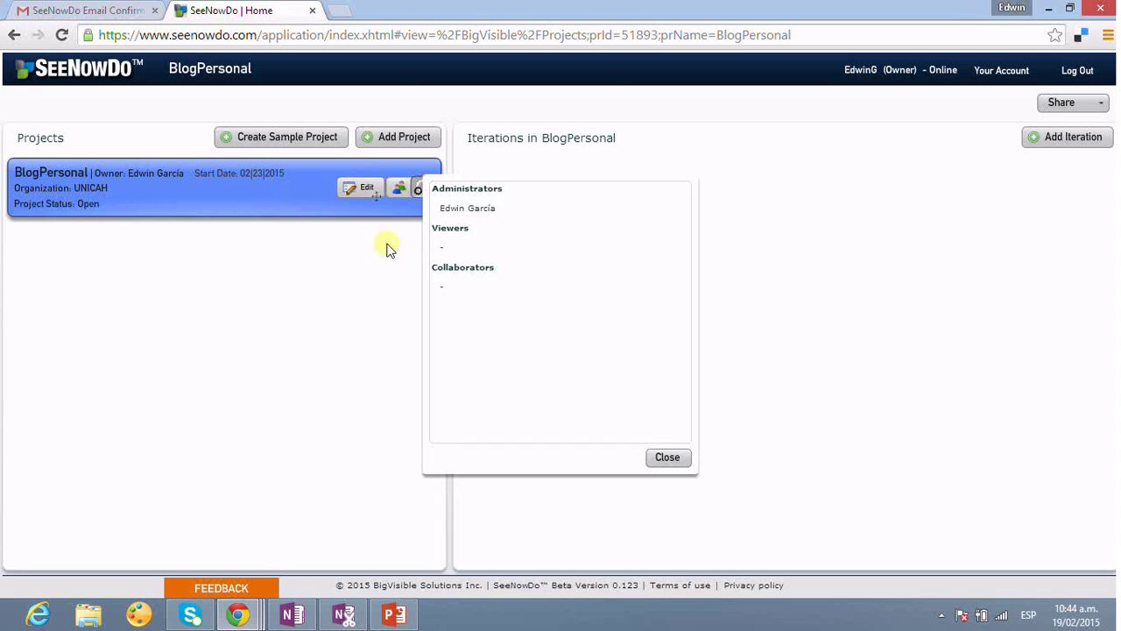
{"action": "left_click", "coordinate": [659, 456]}
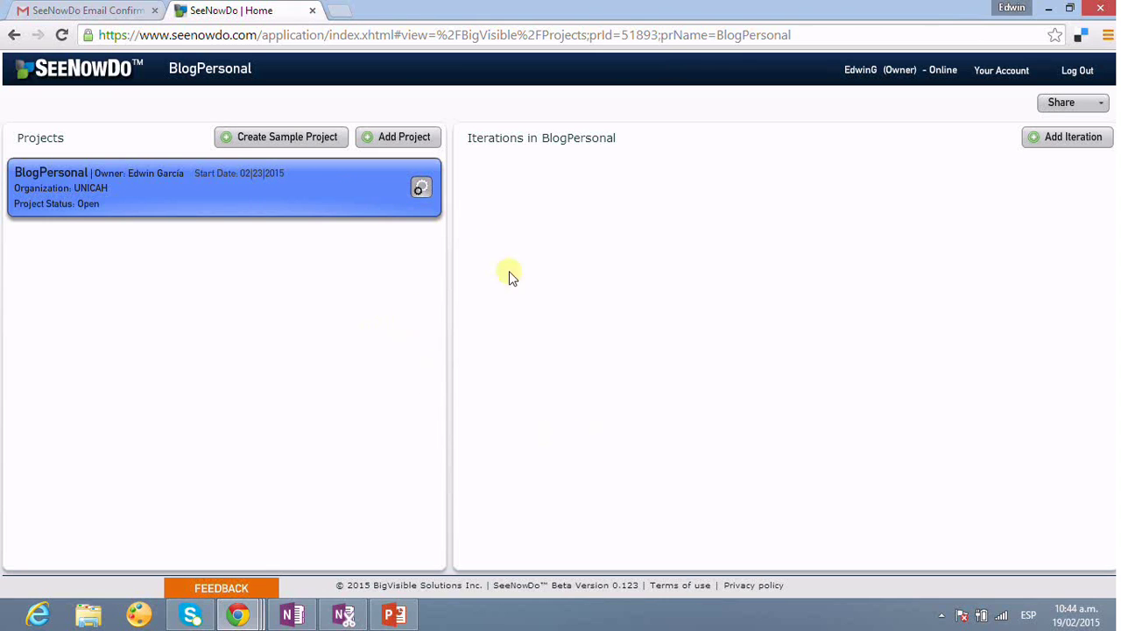
{"action": "left_click", "coordinate": [1103, 105]}
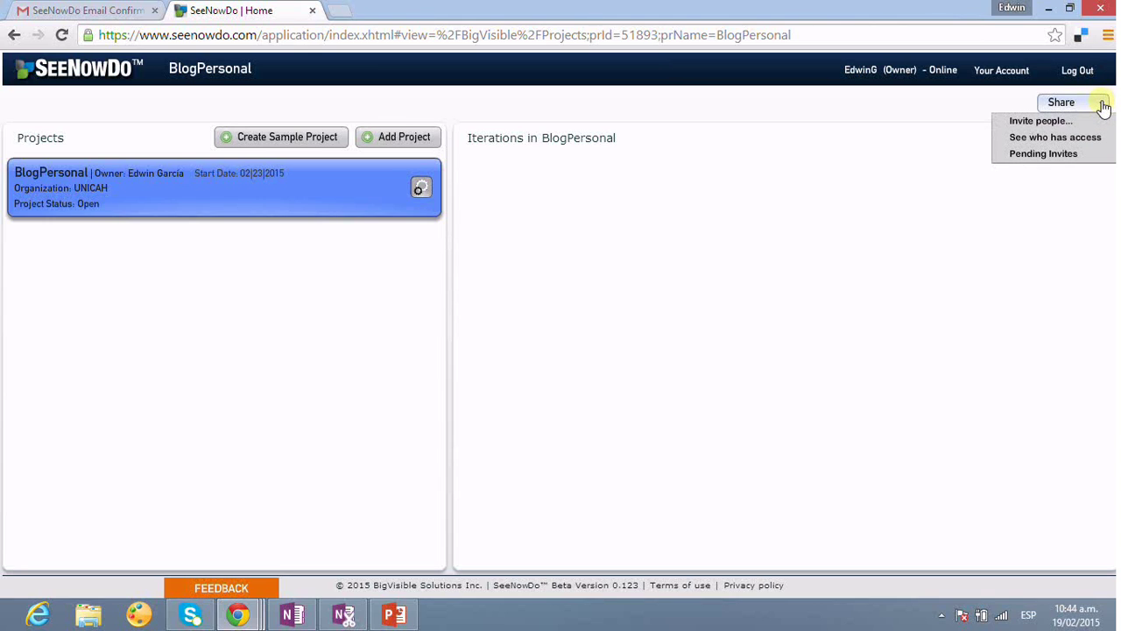
{"action": "left_click", "coordinate": [1054, 122]}
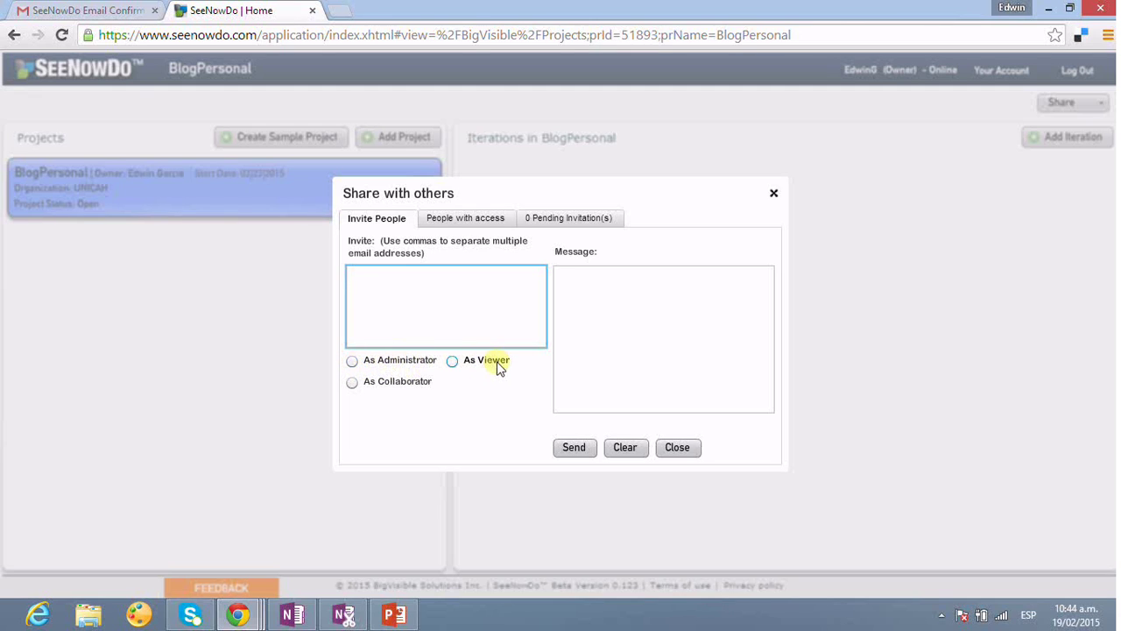
{"action": "left_click", "coordinate": [773, 192]}
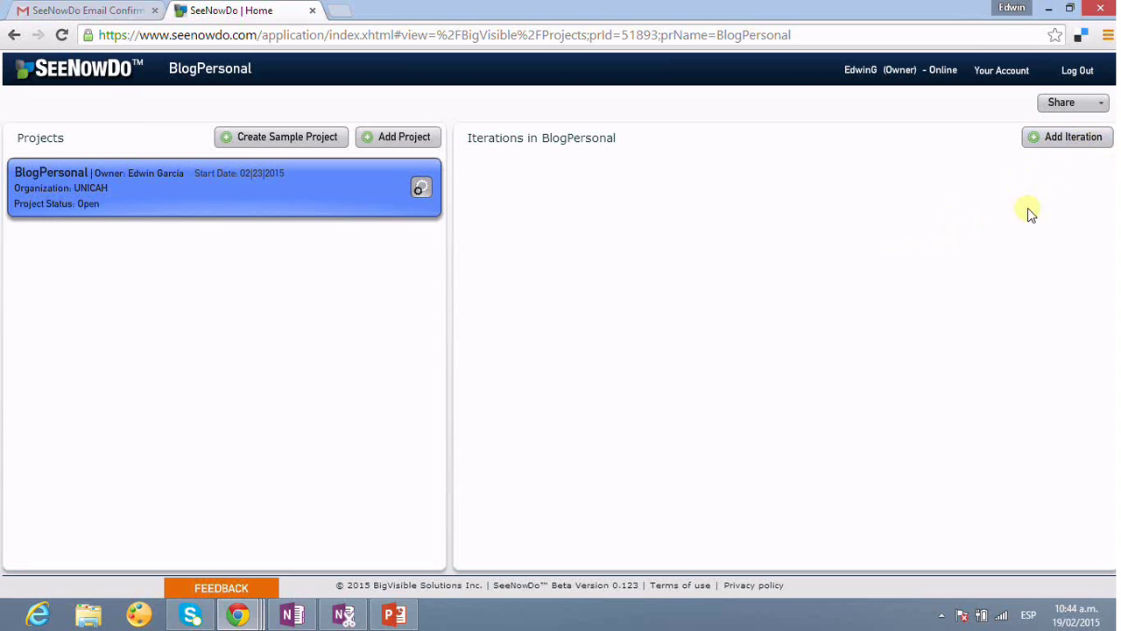
- Add an iteration named 'Primer Sprint' for team blogTeam
{"action": "left_click", "coordinate": [1070, 146]}
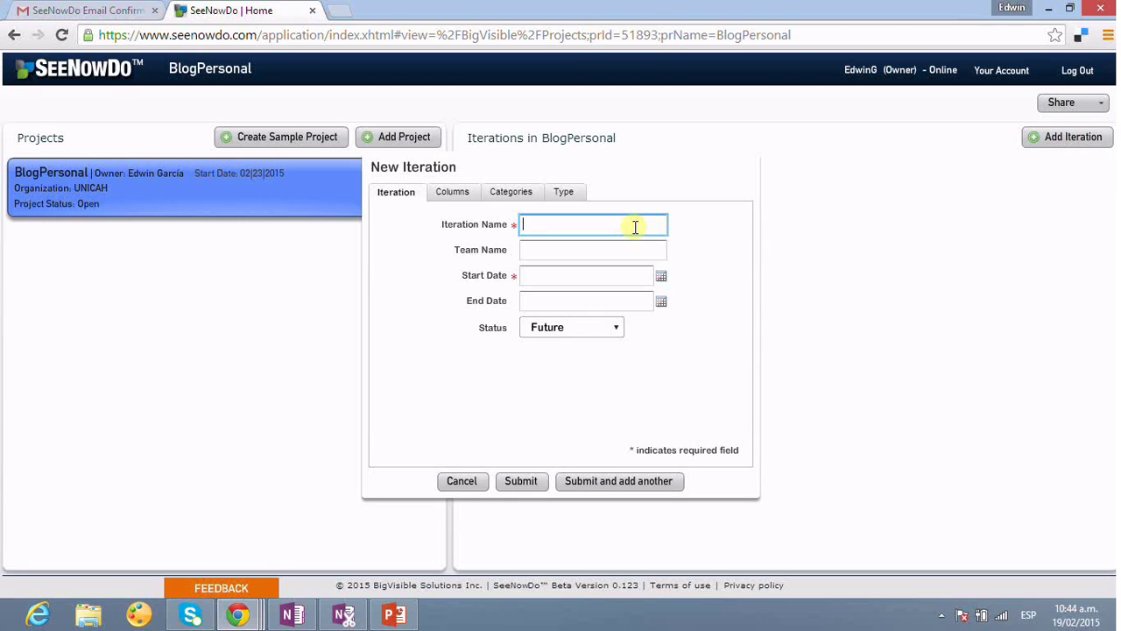
{"action": "type", "text": "Primer Sprint"}
{"action": "left_click", "coordinate": [596, 255]}
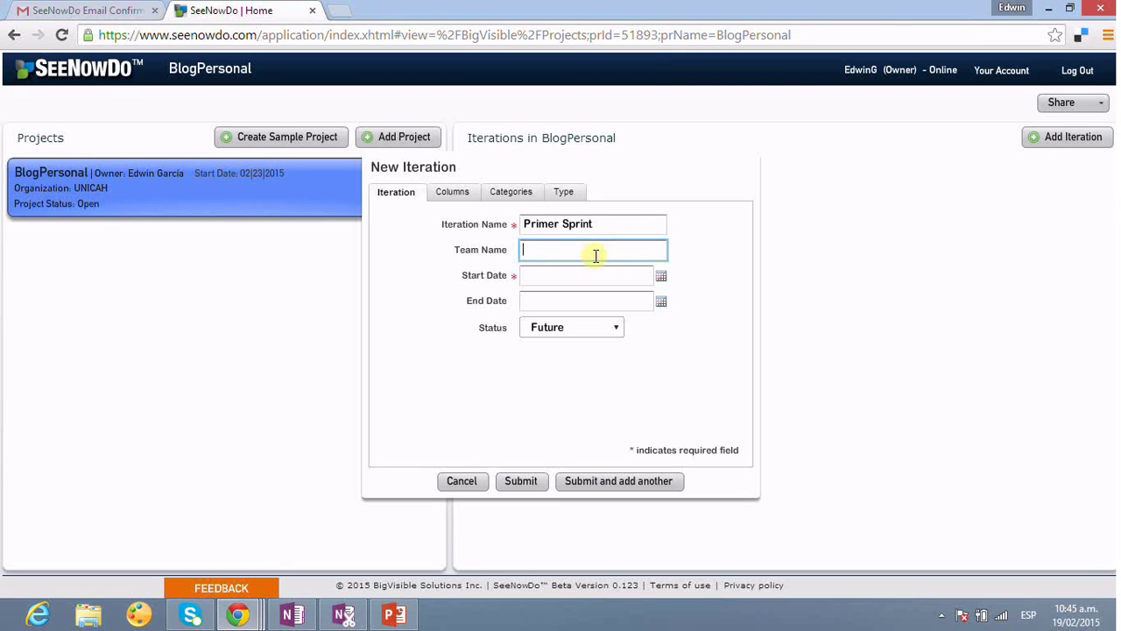
{"action": "type", "text": "blogTeam"}
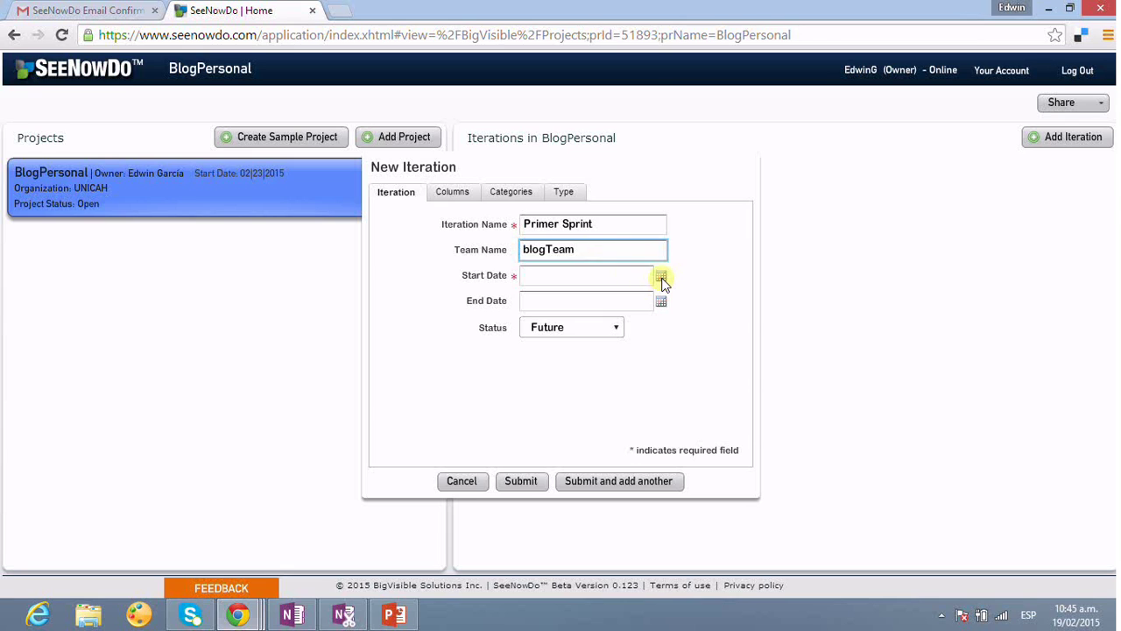
- Set the iteration dates to 02/23/2015–03/09/2015, keep status Future, and review the columns
{"action": "left_click", "coordinate": [662, 277]}
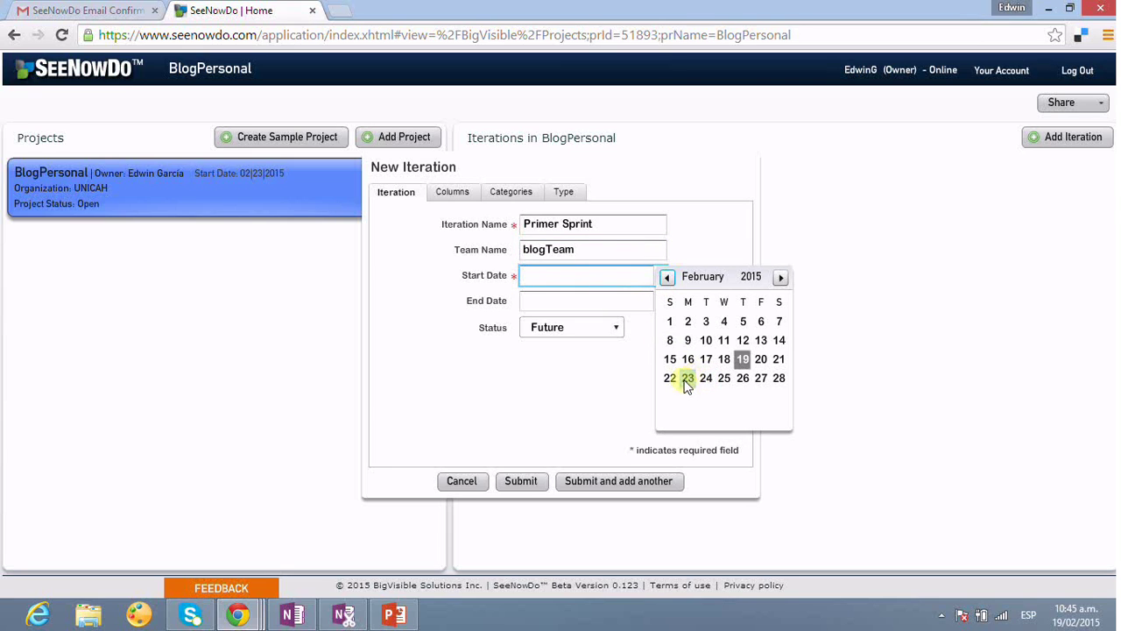
{"action": "left_click", "coordinate": [689, 378]}
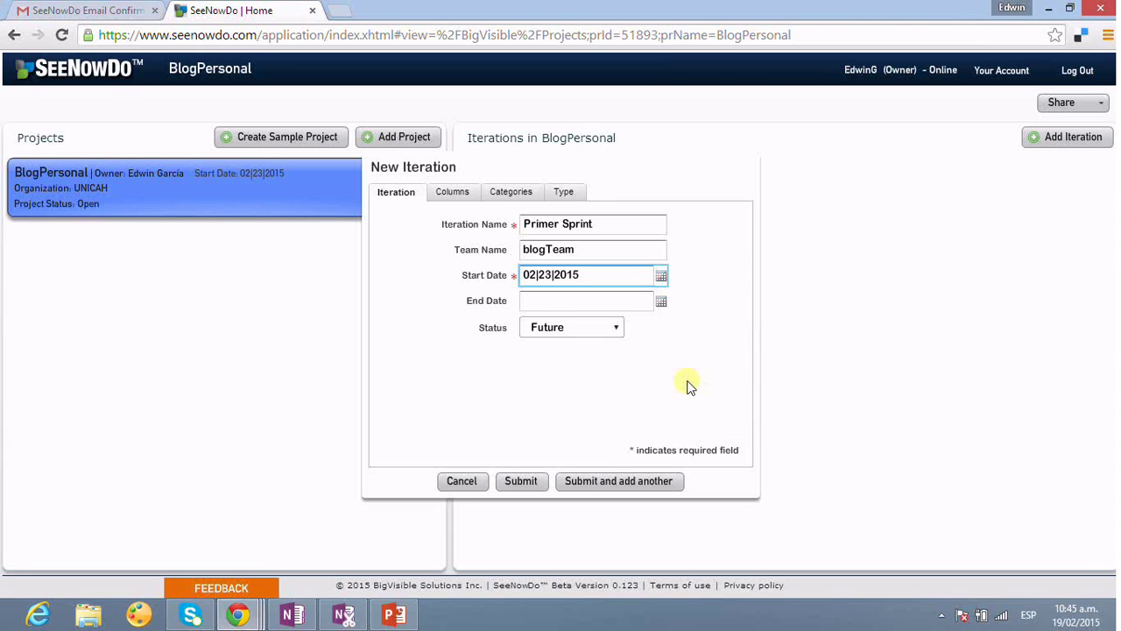
{"action": "left_click", "coordinate": [662, 301]}
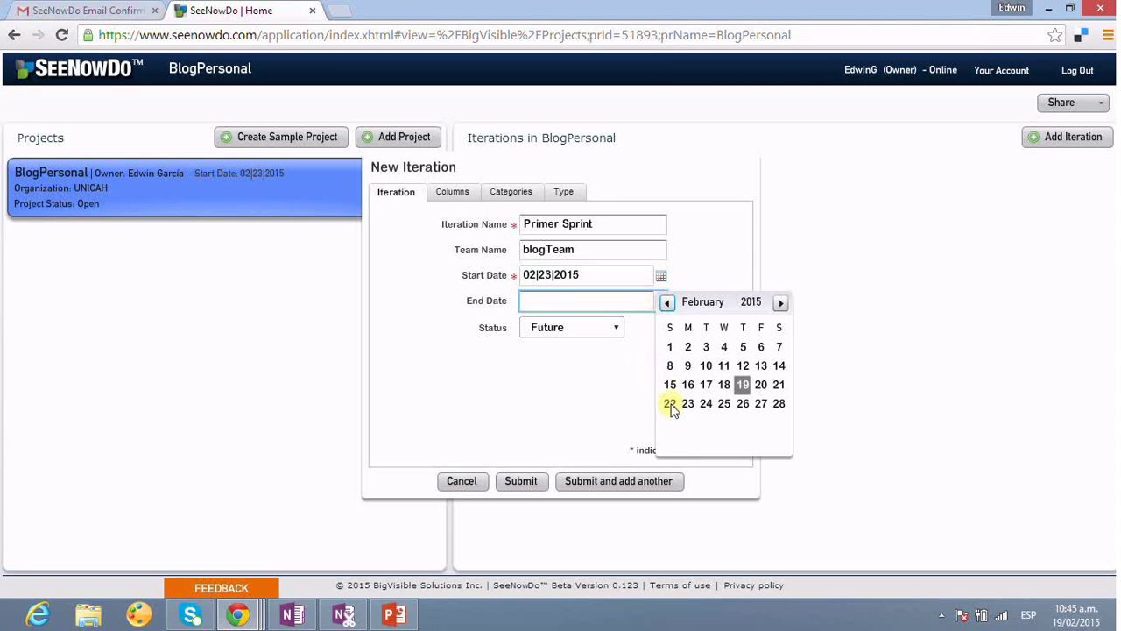
{"action": "left_click", "coordinate": [781, 303]}
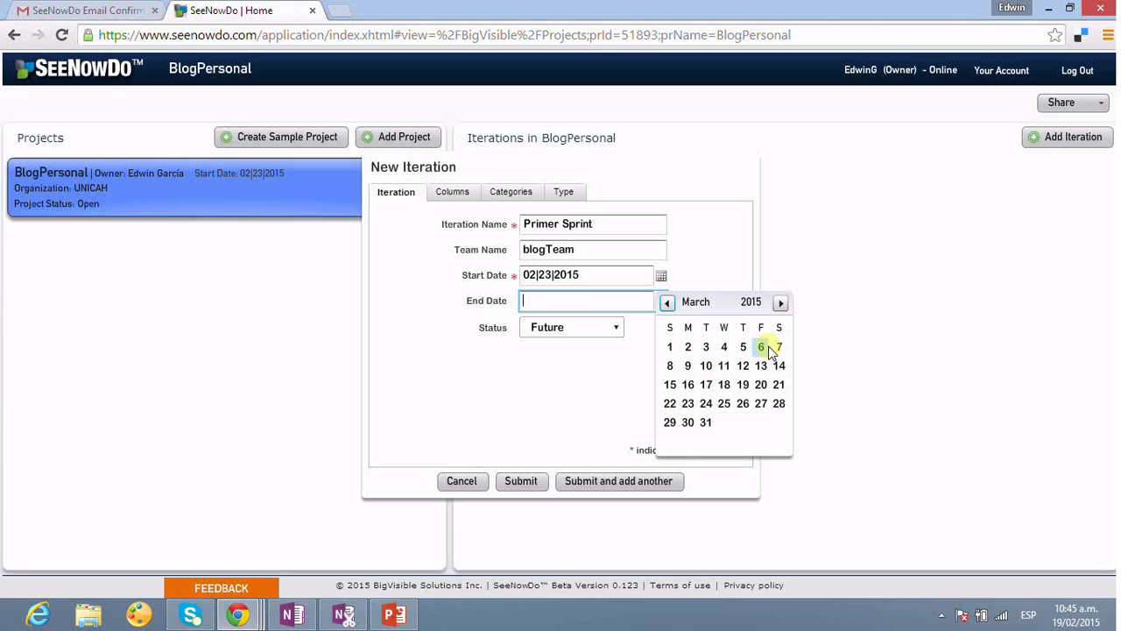
{"action": "left_click", "coordinate": [689, 366]}
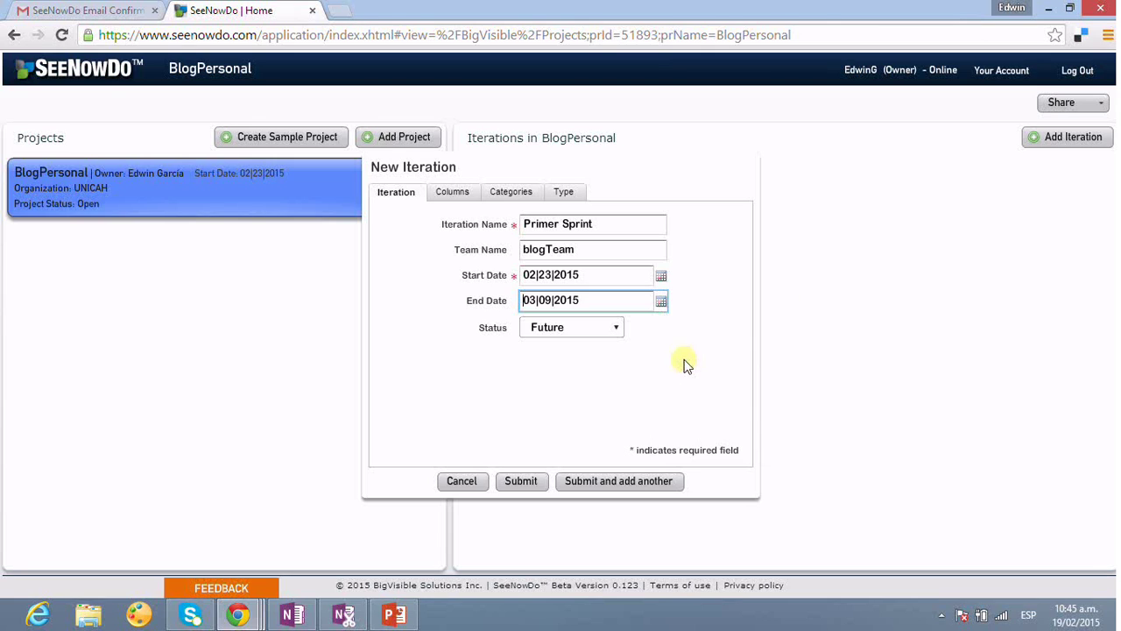
{"action": "left_click", "coordinate": [616, 331]}
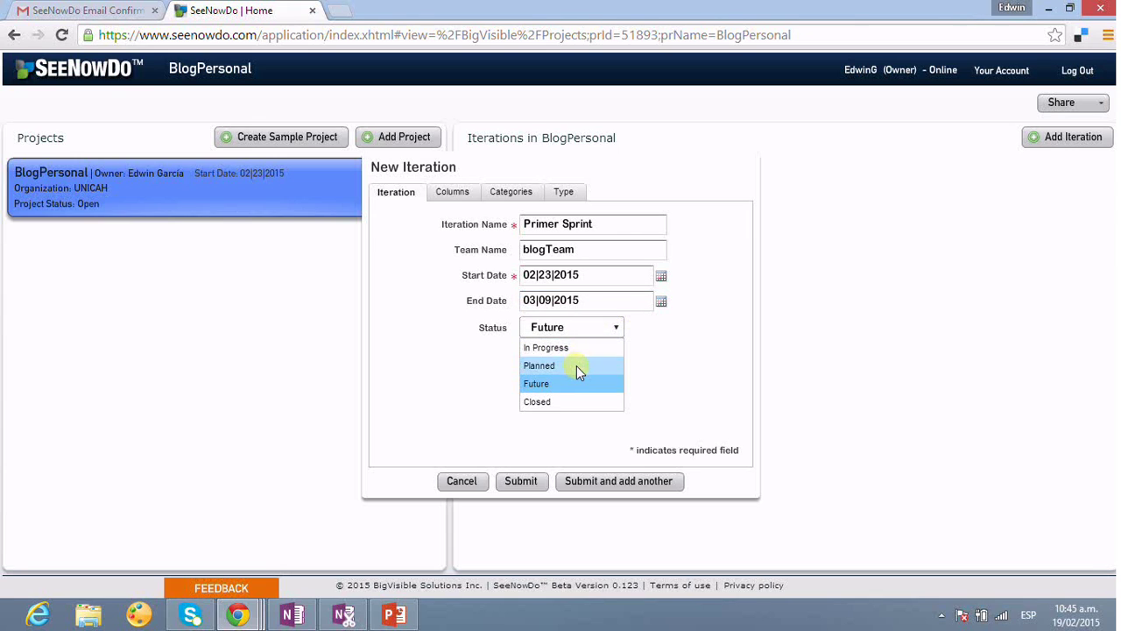
{"action": "left_click", "coordinate": [693, 383]}
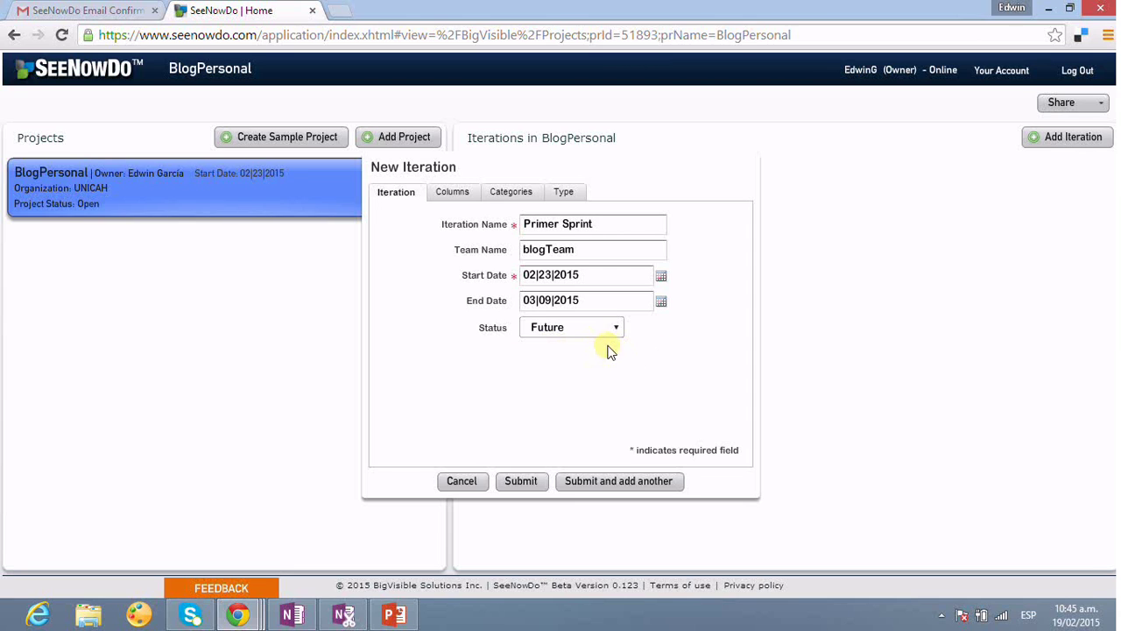
{"action": "left_click", "coordinate": [453, 194]}
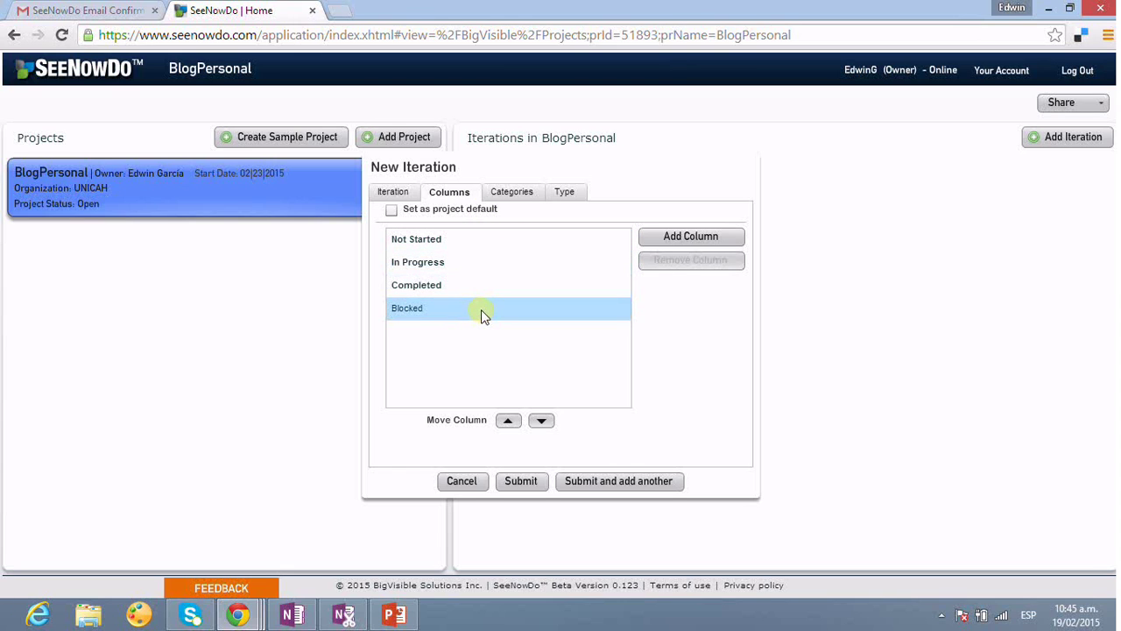
- Review categories Analysis, Design, Development, QA, Defect and hourly estimate tracking, then return to Iteration details
{"action": "left_click", "coordinate": [519, 194]}
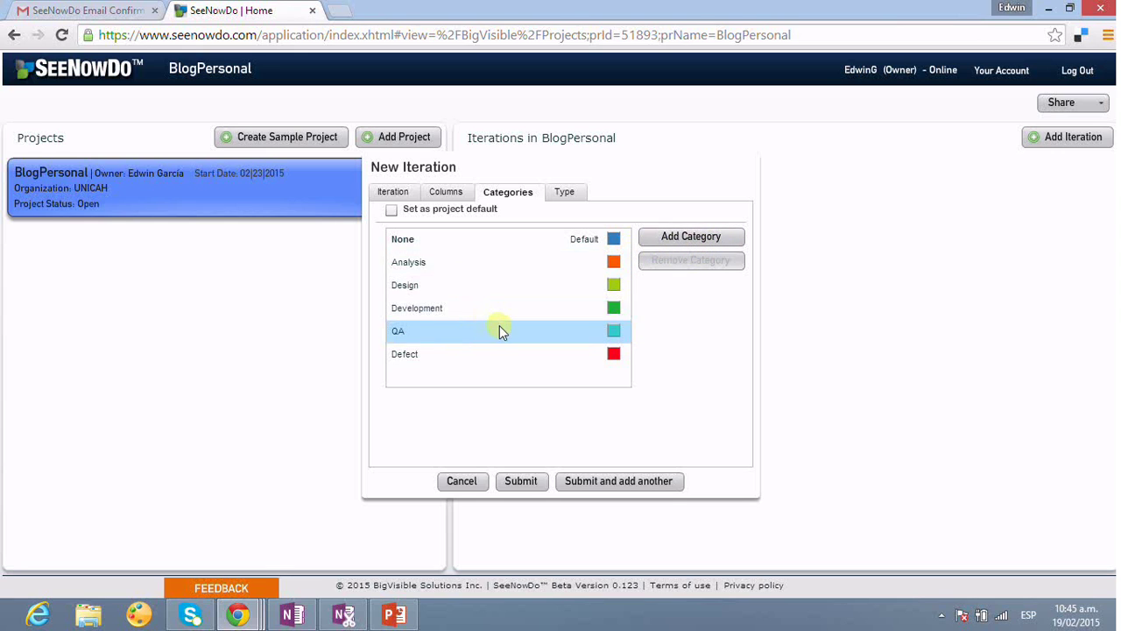
{"action": "left_click", "coordinate": [471, 284]}
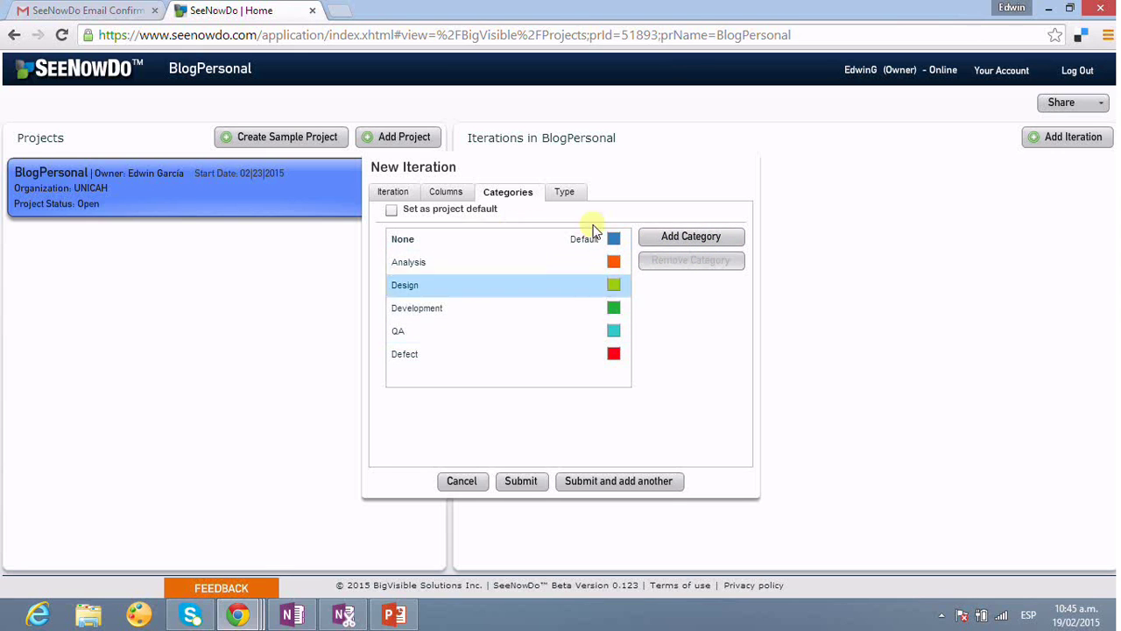
{"action": "left_click", "coordinate": [576, 192]}
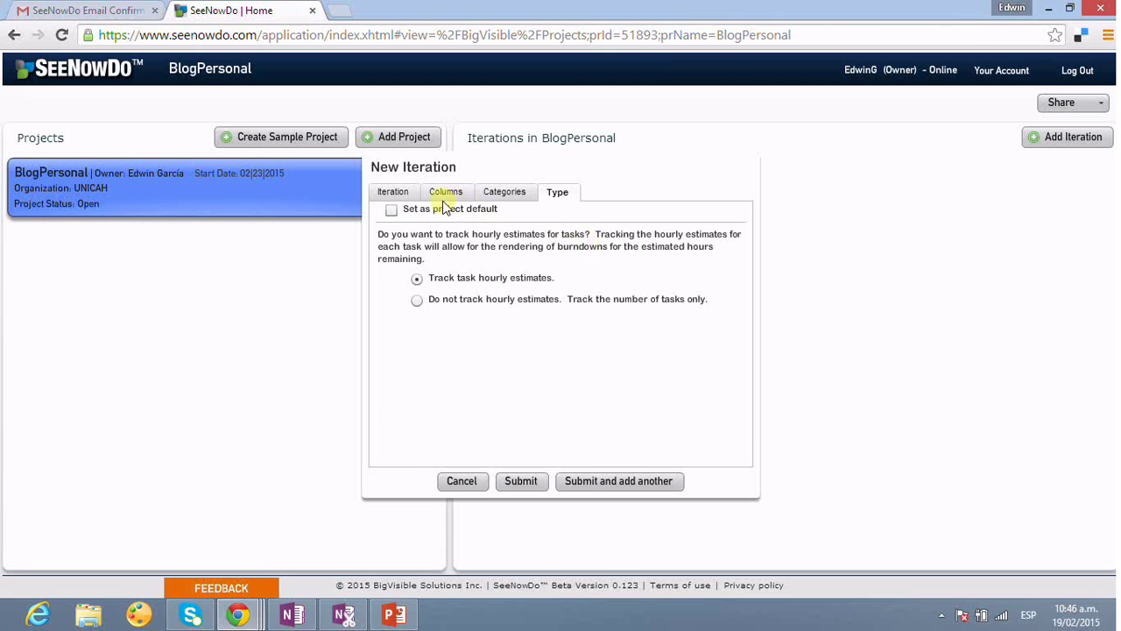
{"action": "left_click", "coordinate": [398, 193]}
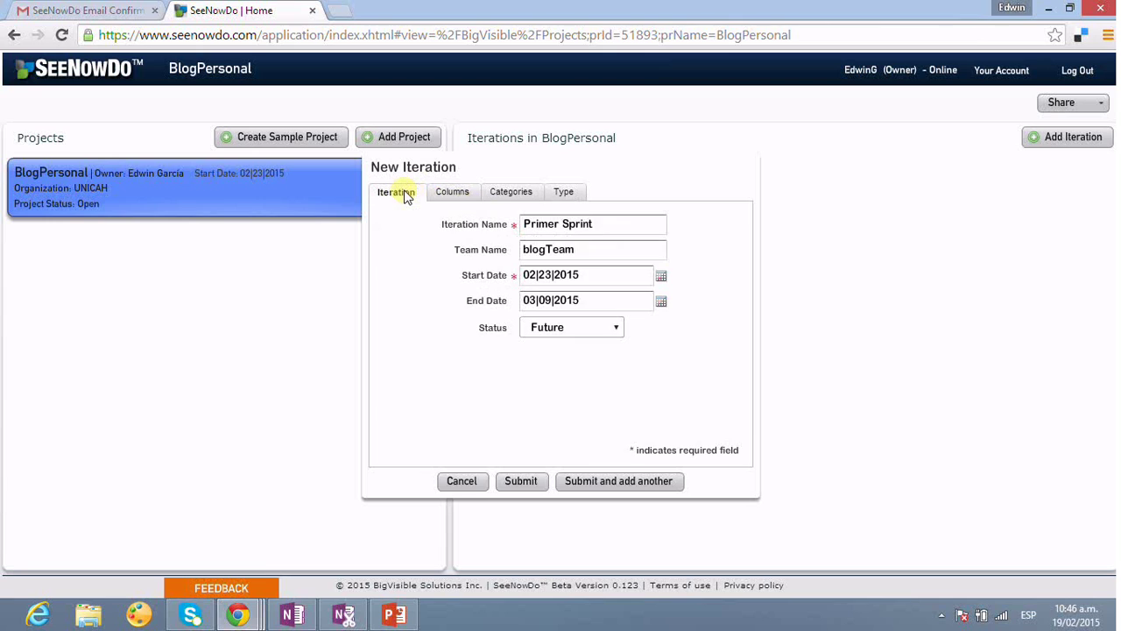
- Submit the Primer Sprint iteration, then inspect its edit form and cancel without changes
{"action": "left_click", "coordinate": [524, 482]}
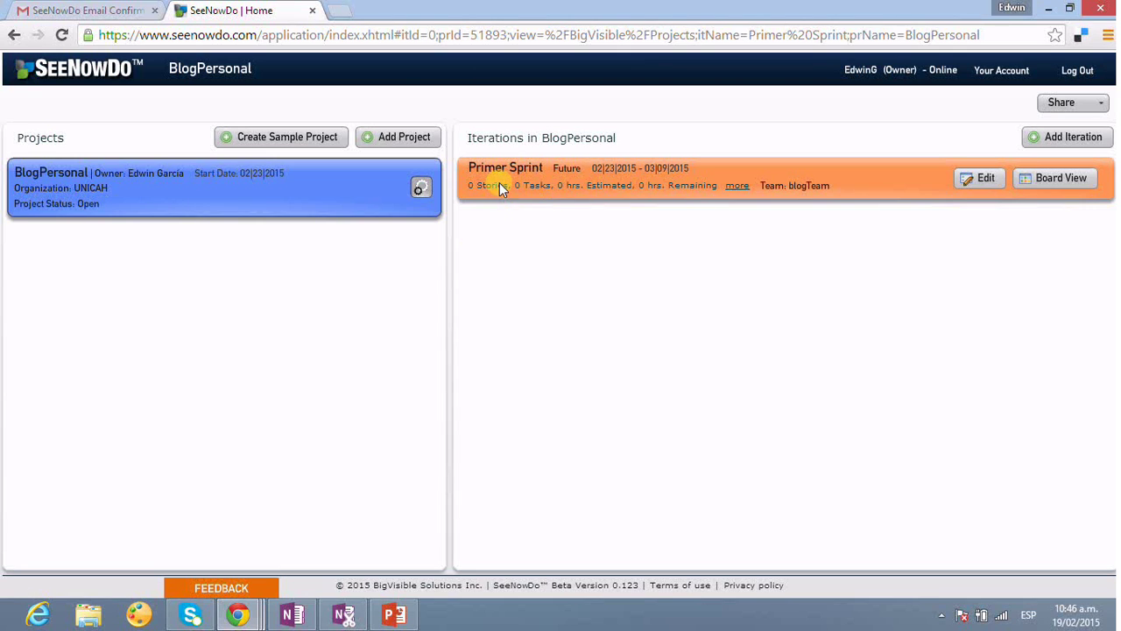
{"action": "left_click", "coordinate": [985, 184]}
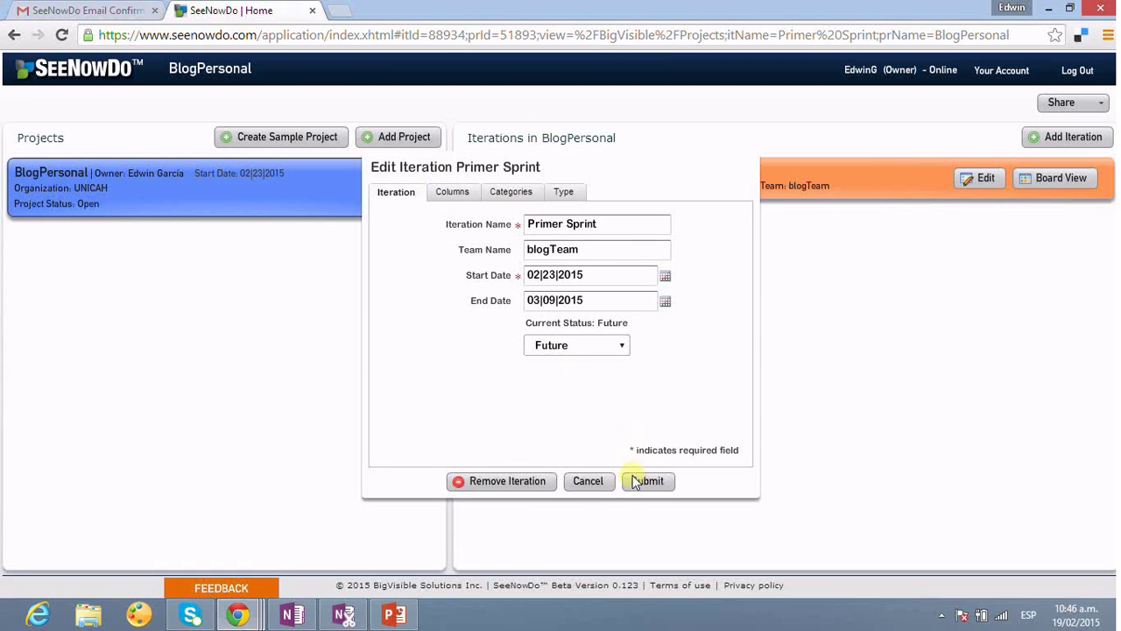
{"action": "left_click", "coordinate": [588, 480]}
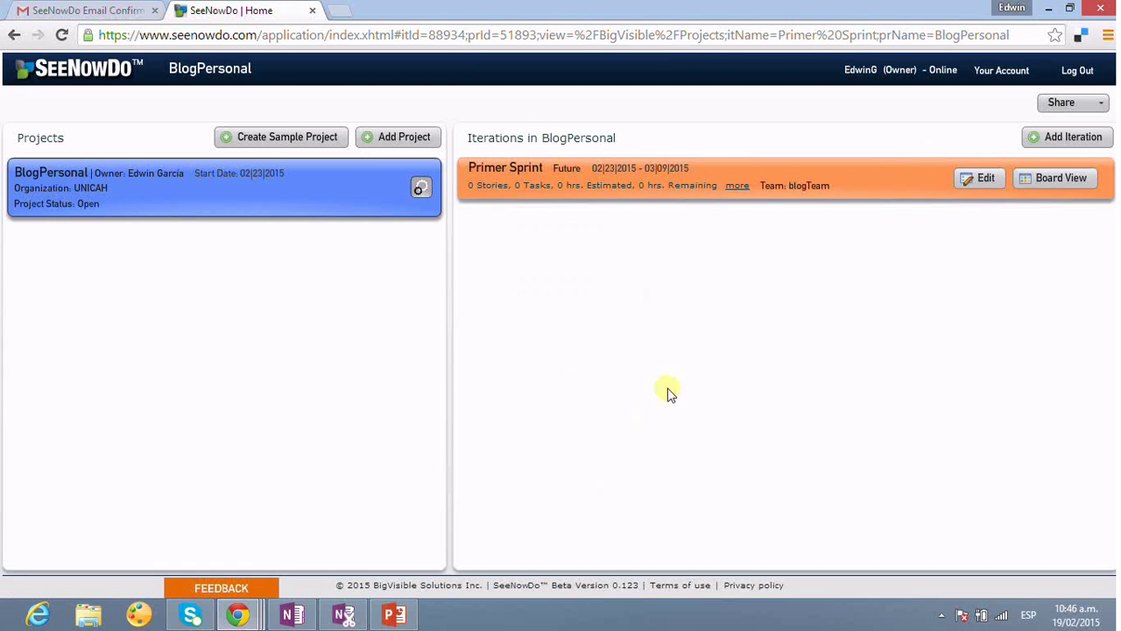
- Open Primer Sprint's board view and begin adding a story
{"action": "left_click", "coordinate": [1068, 179]}
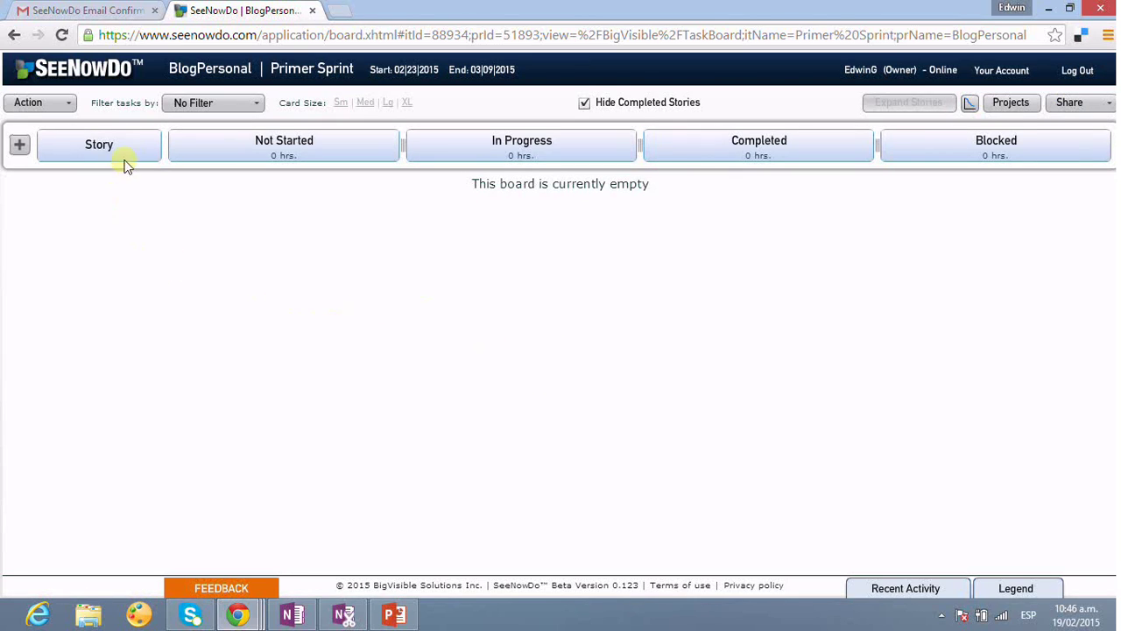
{"action": "left_click", "coordinate": [20, 148]}
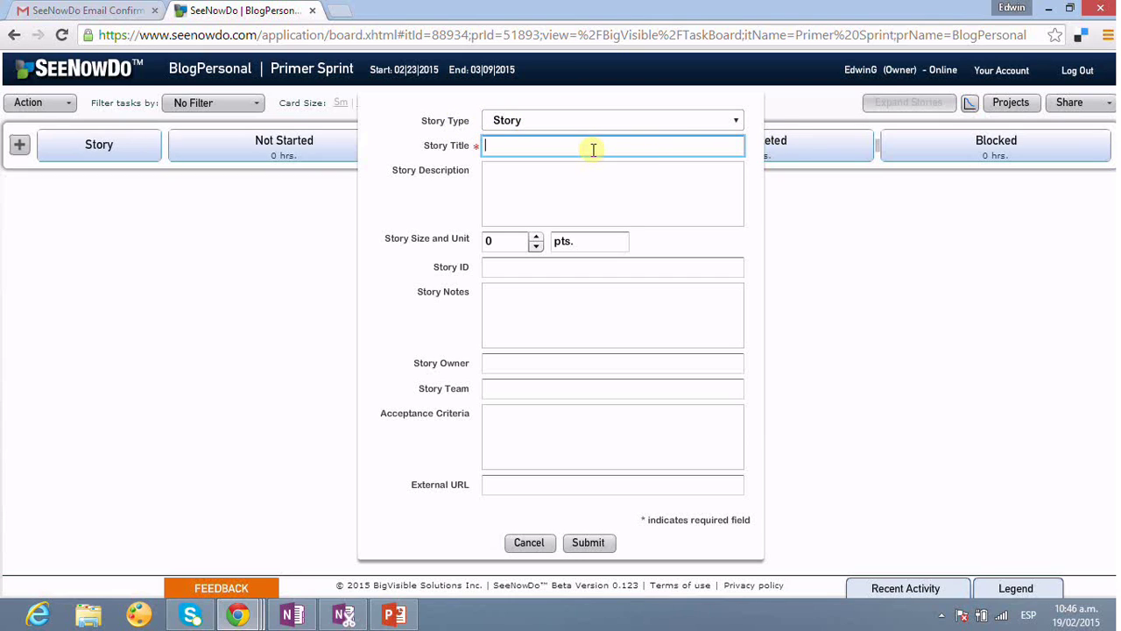
- Enter 'Suscribirse al Blog' as title and description, and set the story size to 15 points
{"action": "type", "text": "Suscribirse al Blog"}
{"action": "left_click_drag", "start_coordinate": [598, 147], "coordinate": [421, 156]}
{"action": "key", "text": "ctrl+c"}
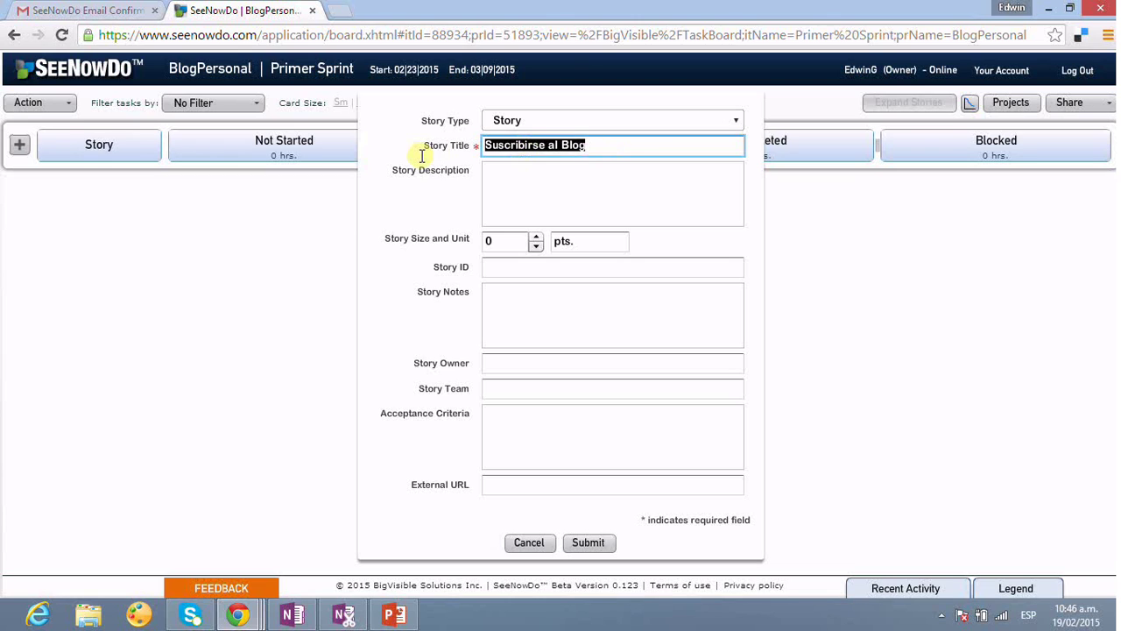
{"action": "left_click", "coordinate": [514, 184]}
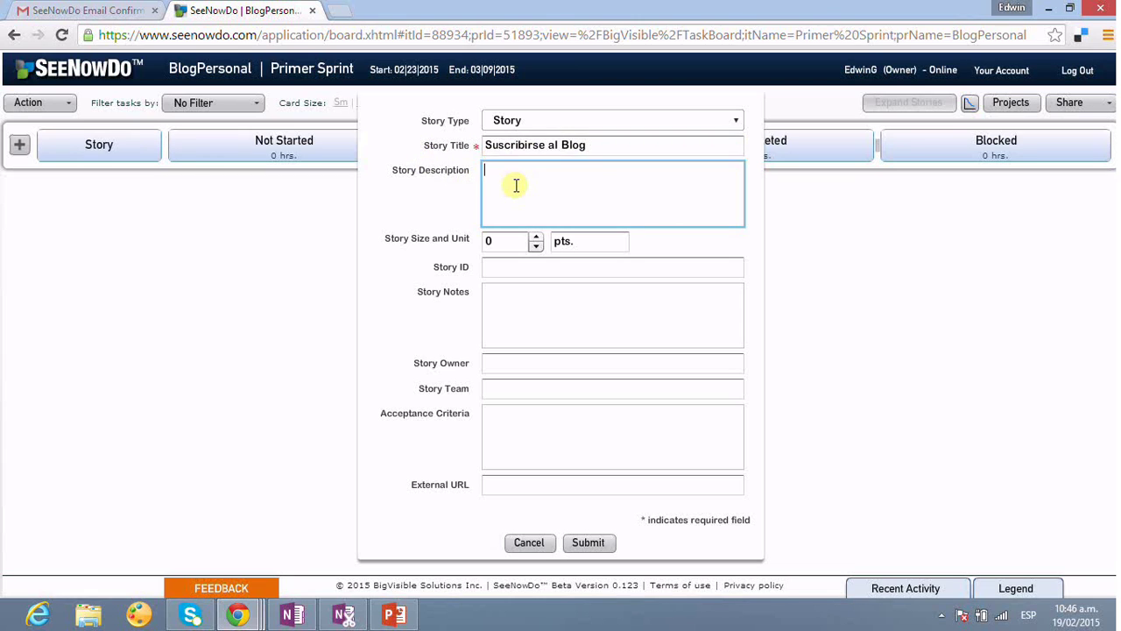
{"action": "key", "text": "ctrl+v"}
{"action": "left_click", "coordinate": [499, 242]}
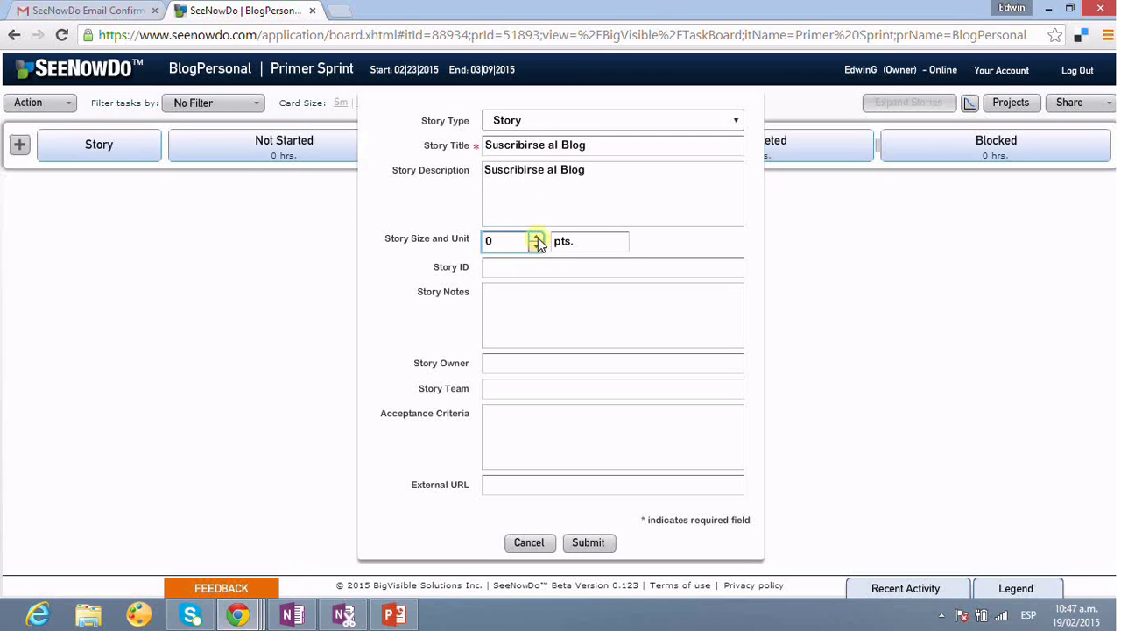
{"action": "left_click", "coordinate": [537, 237]}
{"action": "left_click", "coordinate": [537, 236]}
{"action": "left_click", "coordinate": [537, 236]}
{"action": "left_click", "coordinate": [537, 236]}
{"action": "left_click", "coordinate": [537, 236]}
{"action": "left_click", "coordinate": [537, 236]}
{"action": "left_click", "coordinate": [537, 237]}
{"action": "left_click", "coordinate": [536, 238]}
{"action": "left_click", "coordinate": [537, 238]}
- Set story ID 1, enter the owner's name, and set the team to blogTeam
{"action": "left_click", "coordinate": [587, 270]}
{"action": "type", "text": "1"}
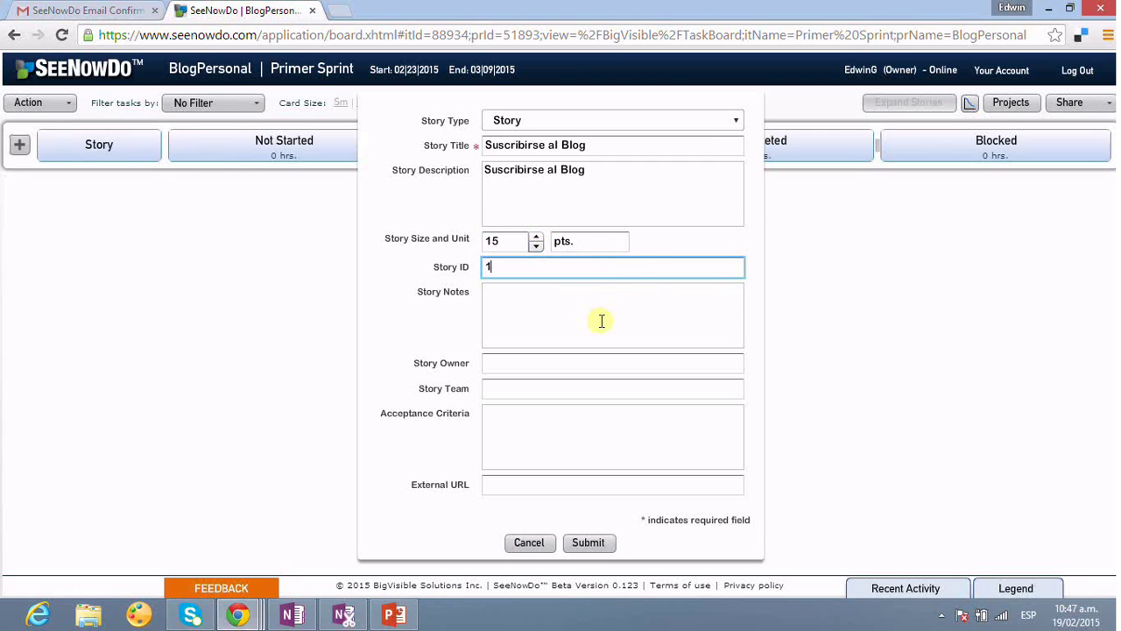
{"action": "left_click", "coordinate": [602, 320]}
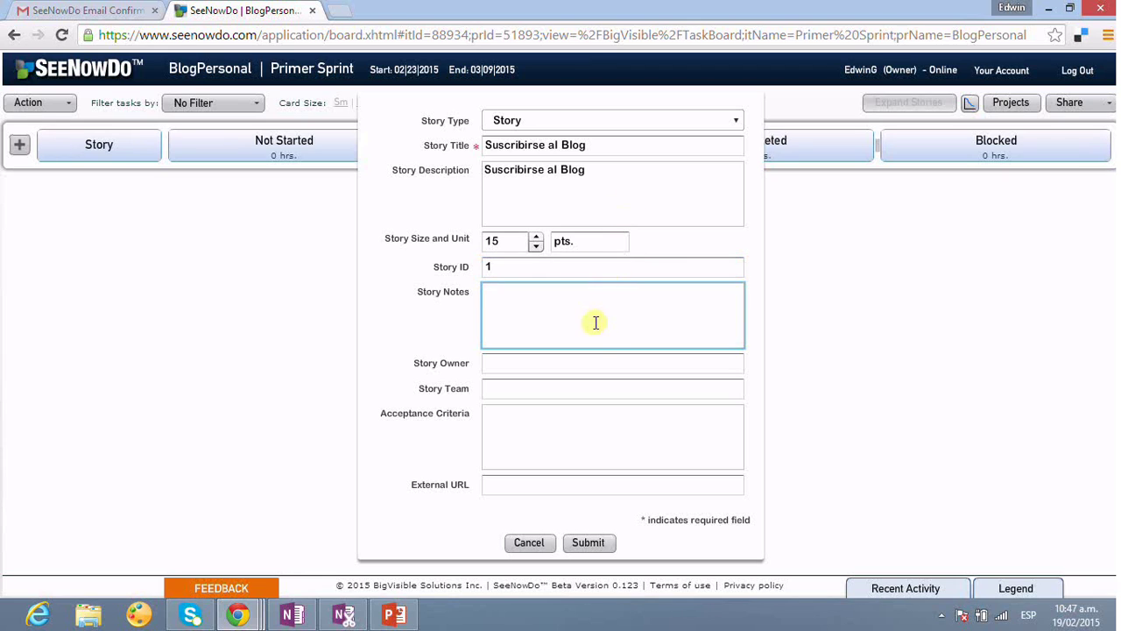
{"action": "left_click", "coordinate": [593, 369]}
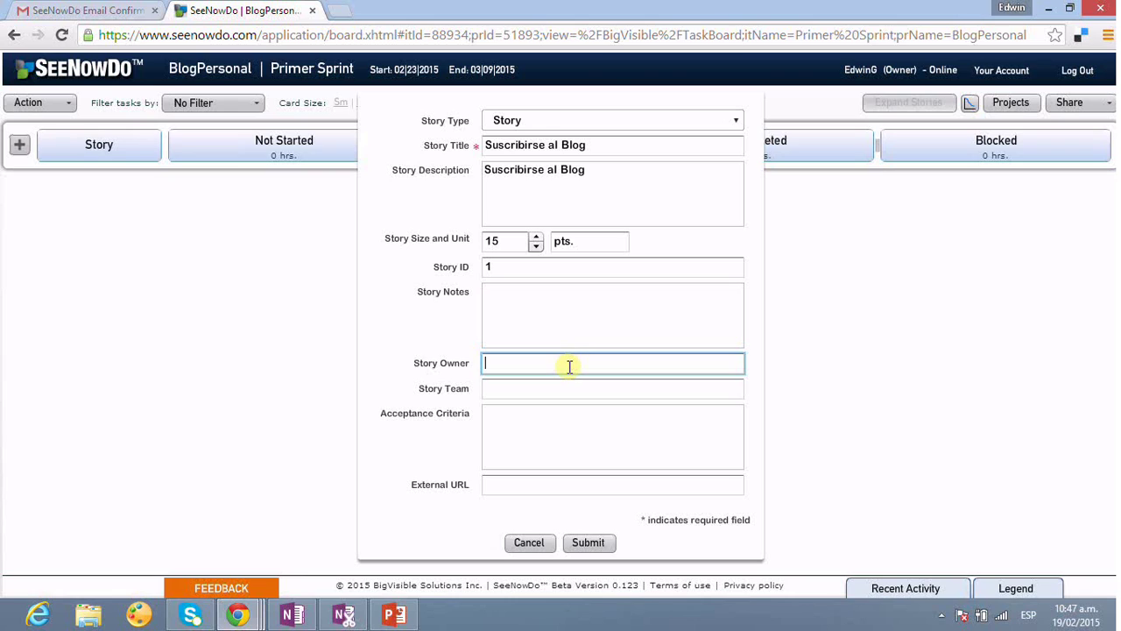
{"action": "type", "text": "Edwin García"}
{"action": "left_click_drag", "start_coordinate": [569, 367], "coordinate": [459, 368]}
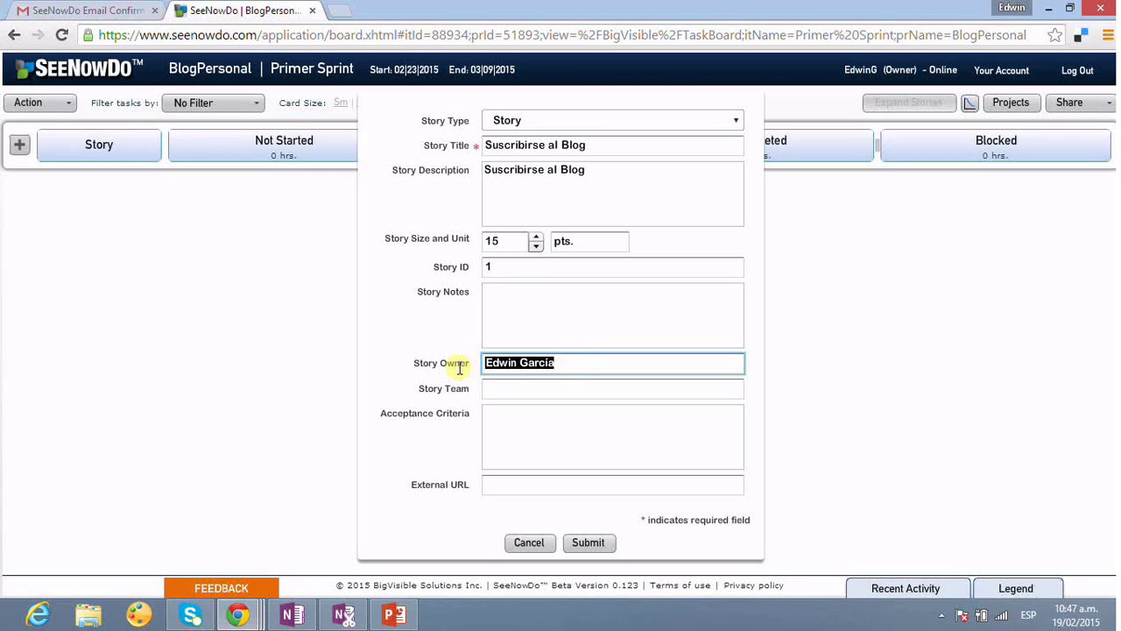
{"action": "left_click", "coordinate": [502, 388]}
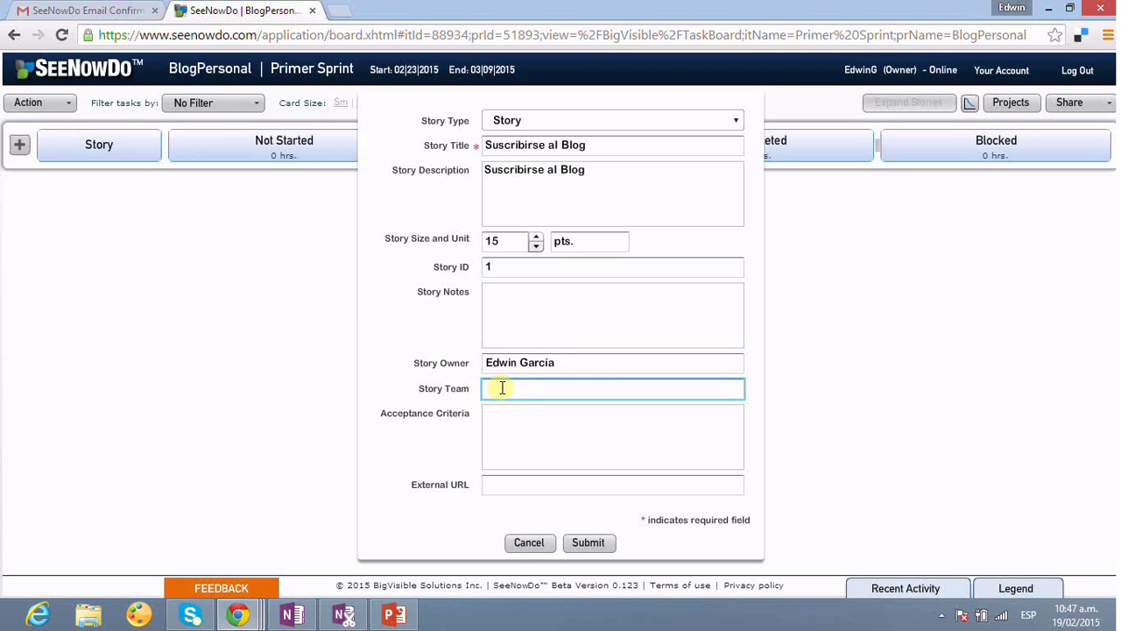
{"action": "type", "text": "blogTeam"}
{"action": "left_click", "coordinate": [565, 445]}
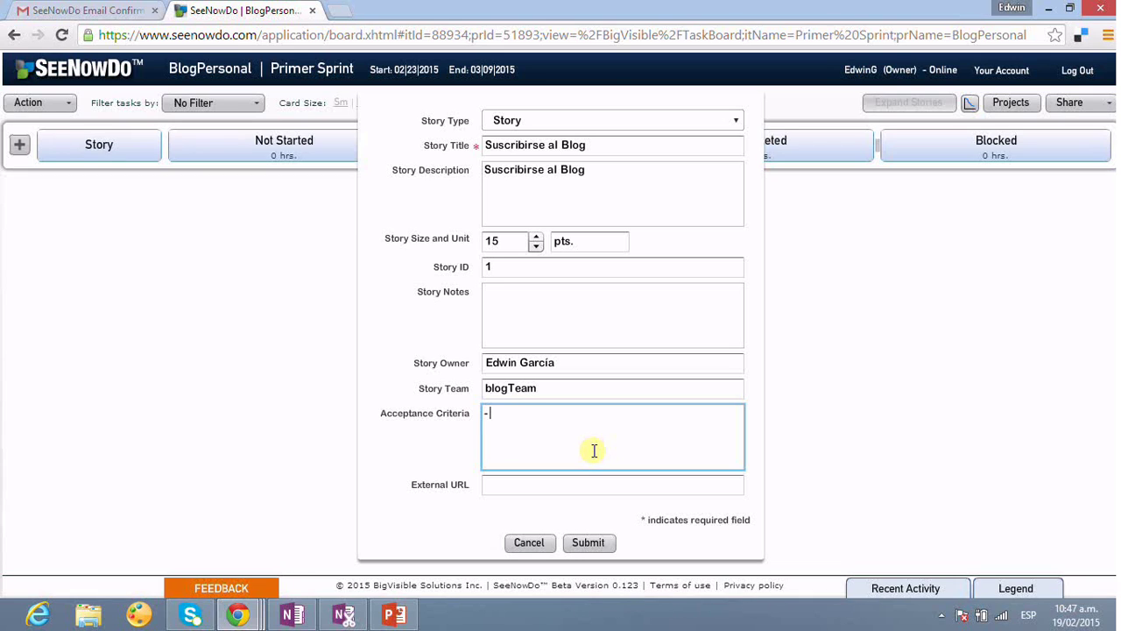
- Write the first criterion: empty name or email fields must generate an error
{"action": "type", "text": "- El"}
{"action": "key", "text": "BackSpace"}
{"action": "key", "text": "BackSpace"}
{"action": "key", "text": "BackSpace"}
{"action": "type", "text": "si el formulario tiene vacio"}
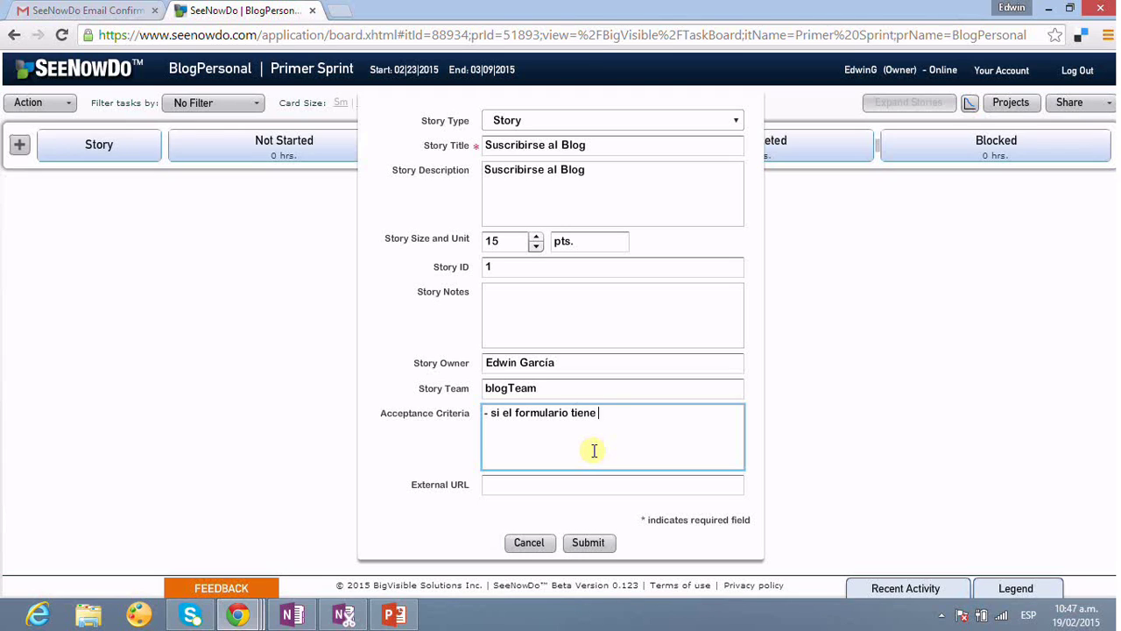
{"action": "type", "text": "los campos de nombre e u"}
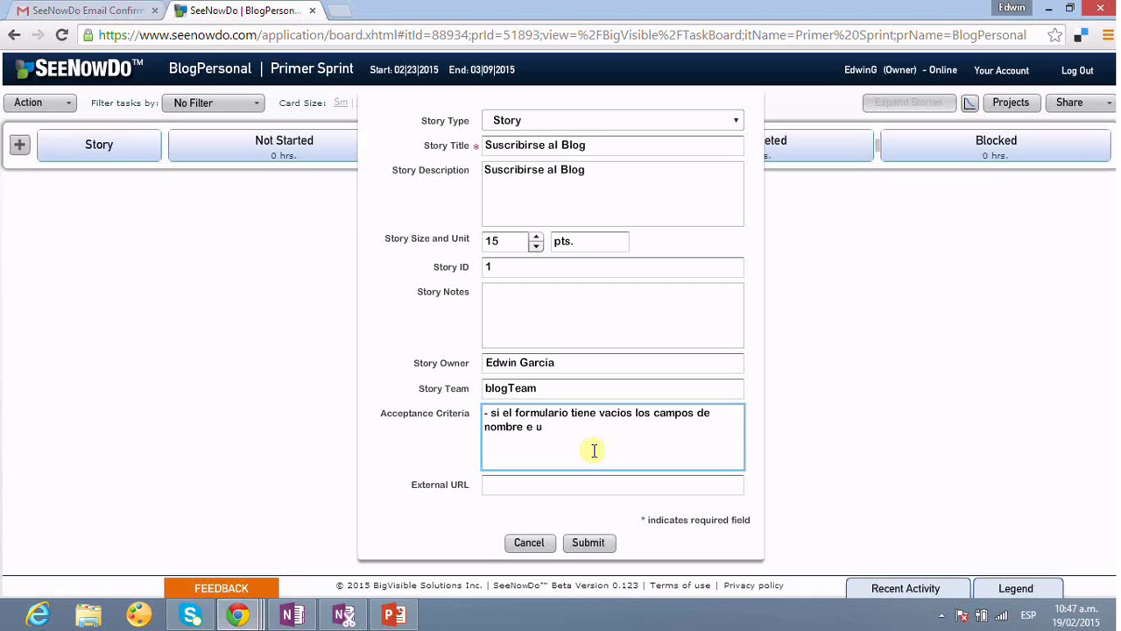
{"action": "key", "text": "BackSpace"}
{"action": "type", "text": "email debe generar un error"}
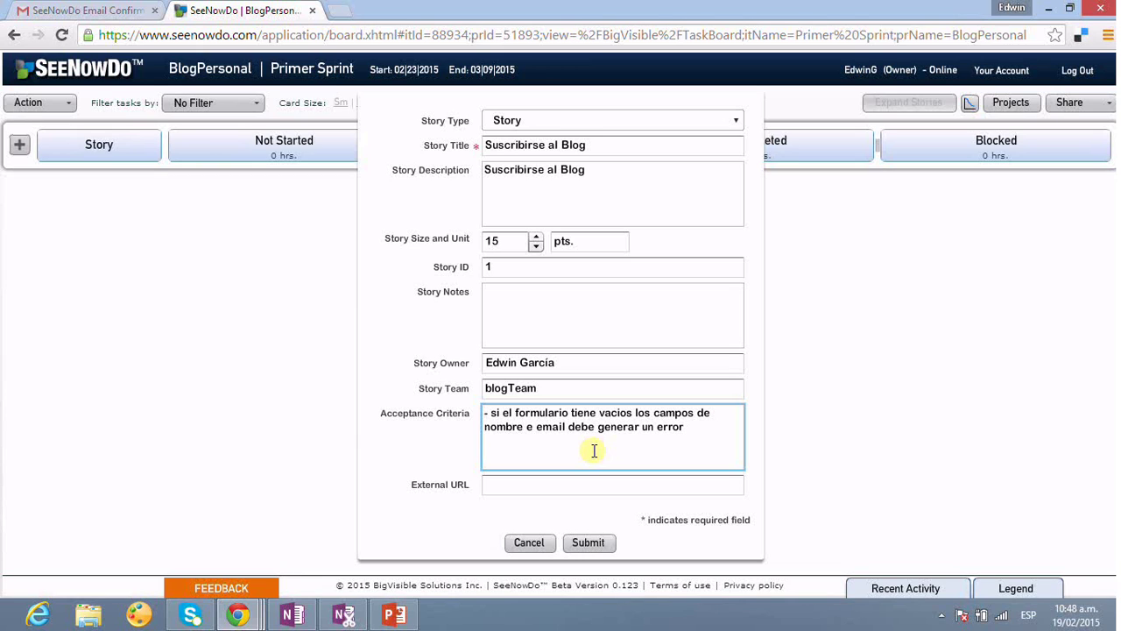
{"action": "key", "text": "Right"}
{"action": "key", "text": "Right"}
{"action": "key", "text": "BackSpace"}
{"action": "key", "text": "BackSpace"}
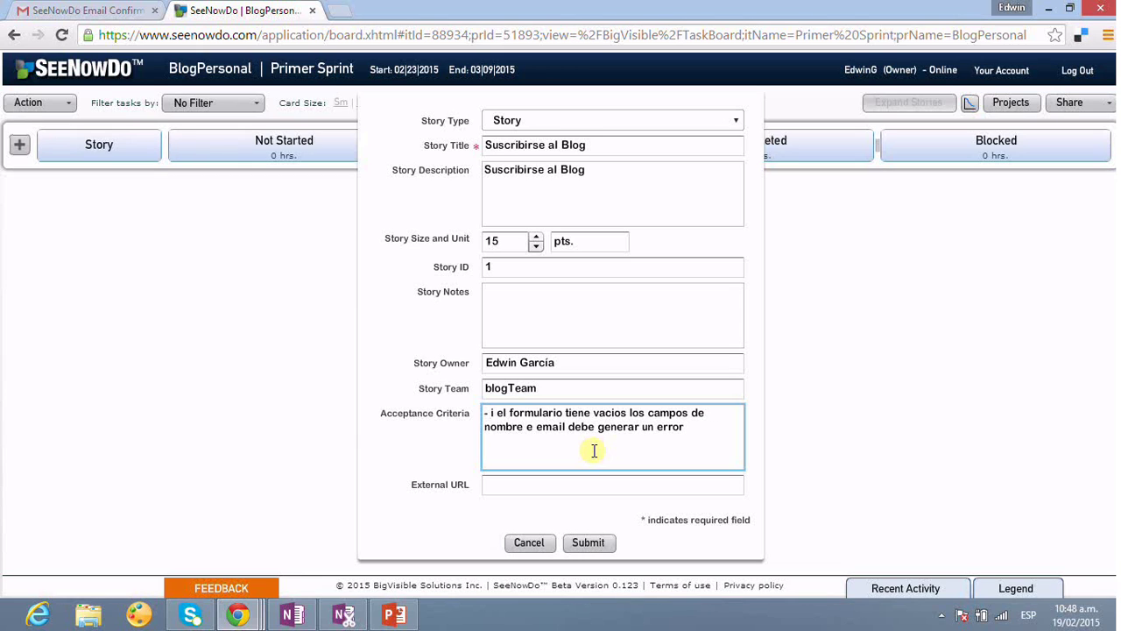
{"action": "type", "text": "S"}
- Add criteria requiring a valid email structure and a subscriber name of at least 1 character
{"action": "key", "text": "Return"}
{"action": "type", "text": "- El"}
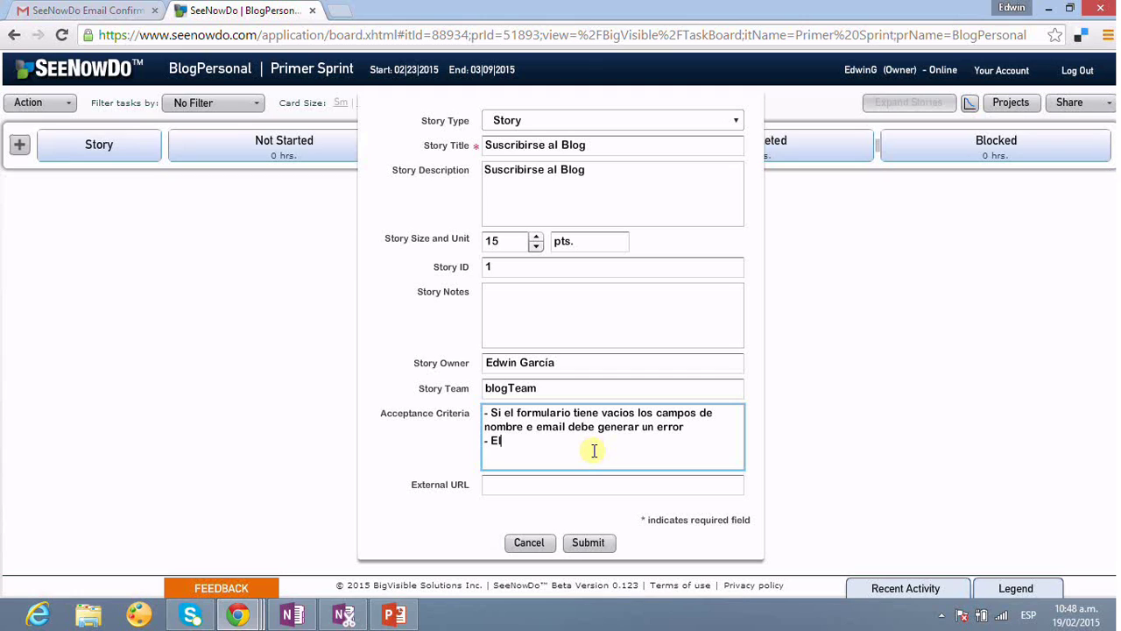
{"action": "type", "text": " formario debe vali"}
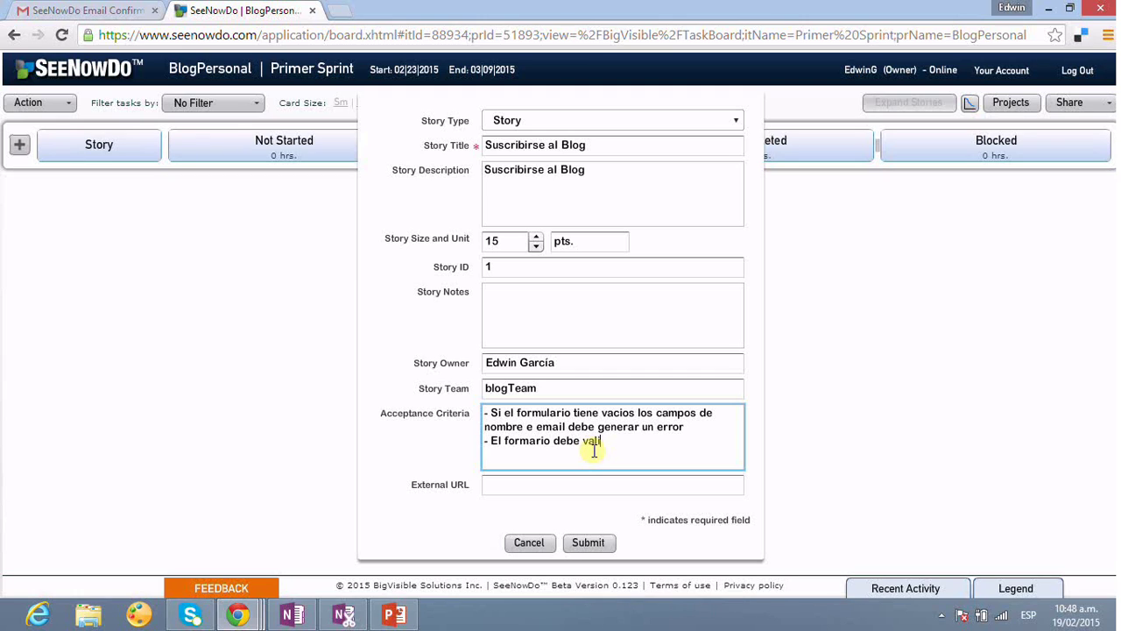
{"action": "type", "text": "dad que la estructura "}
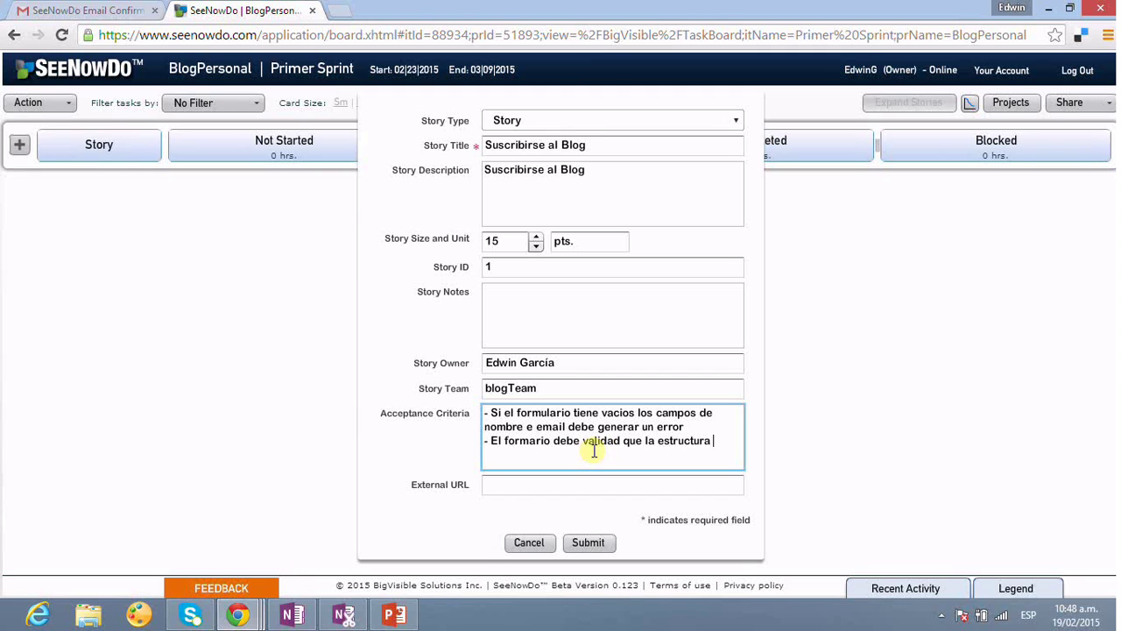
{"action": "type", "text": "del correo ssea válida"}
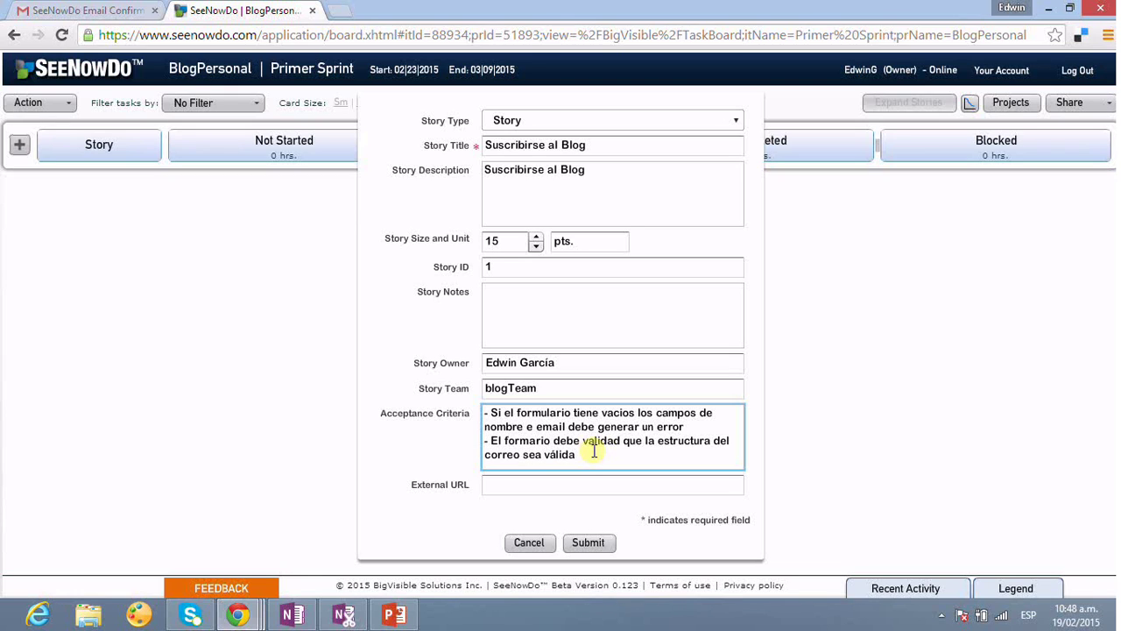
{"action": "type", "text": "."}
{"action": "key", "text": "Return"}
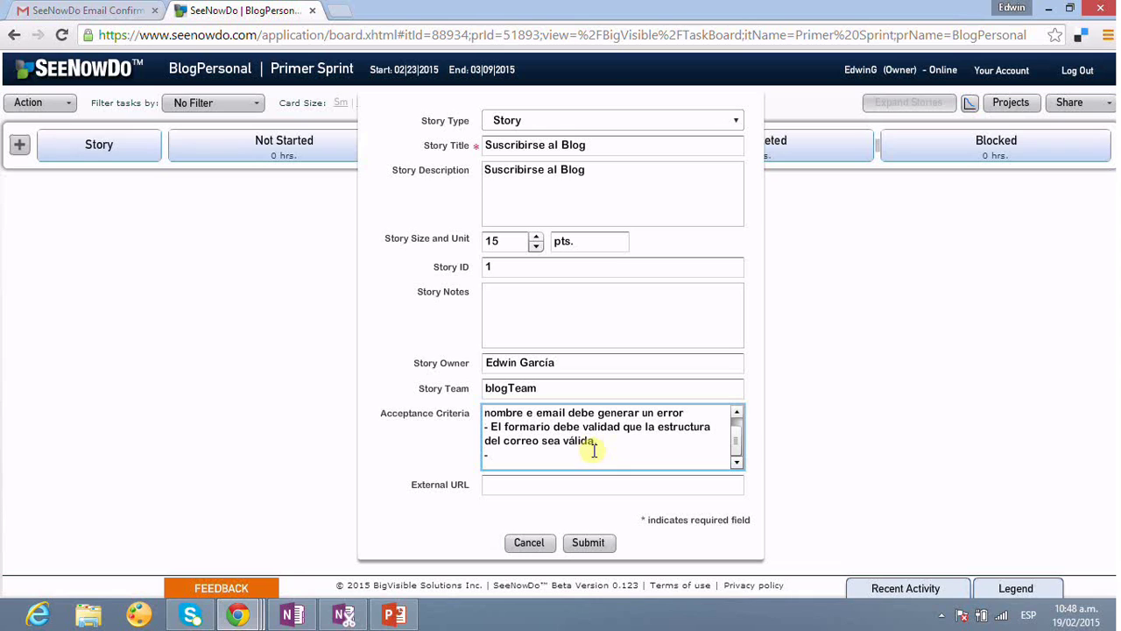
{"action": "type", "text": "- El nombre del suscr"}
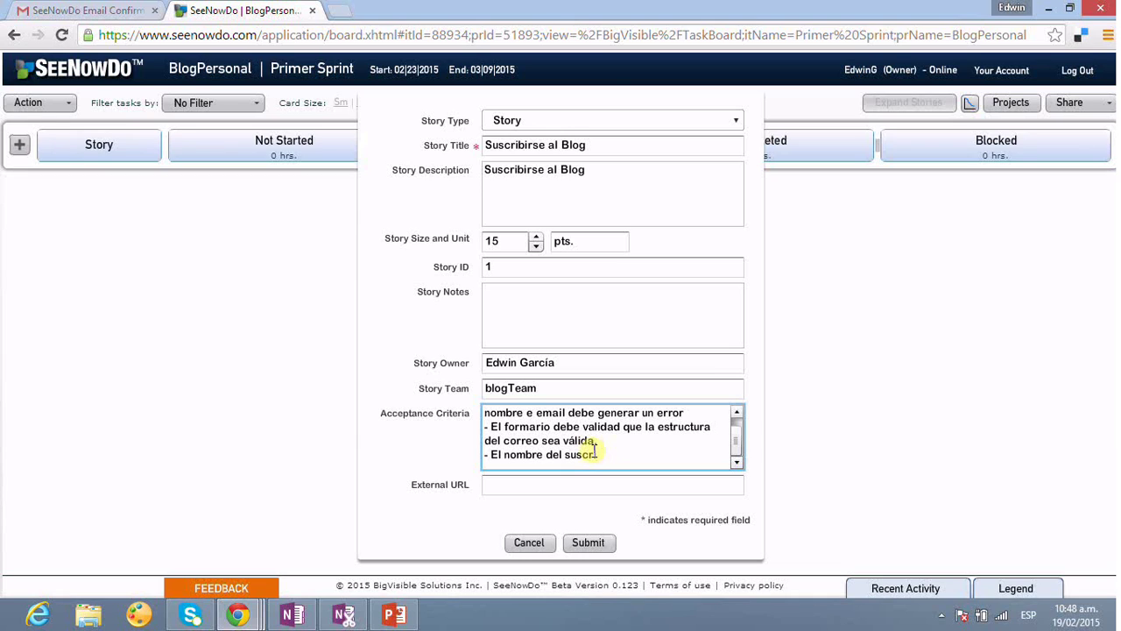
{"action": "type", "text": "ip"}
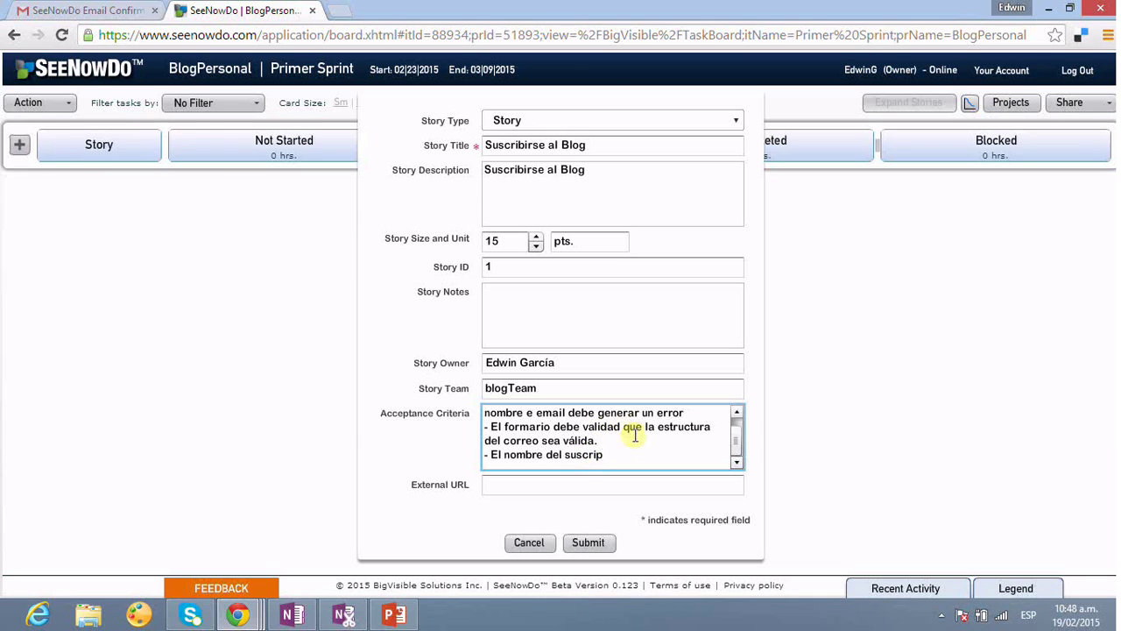
{"action": "type", "text": "tor no debe ser men"}
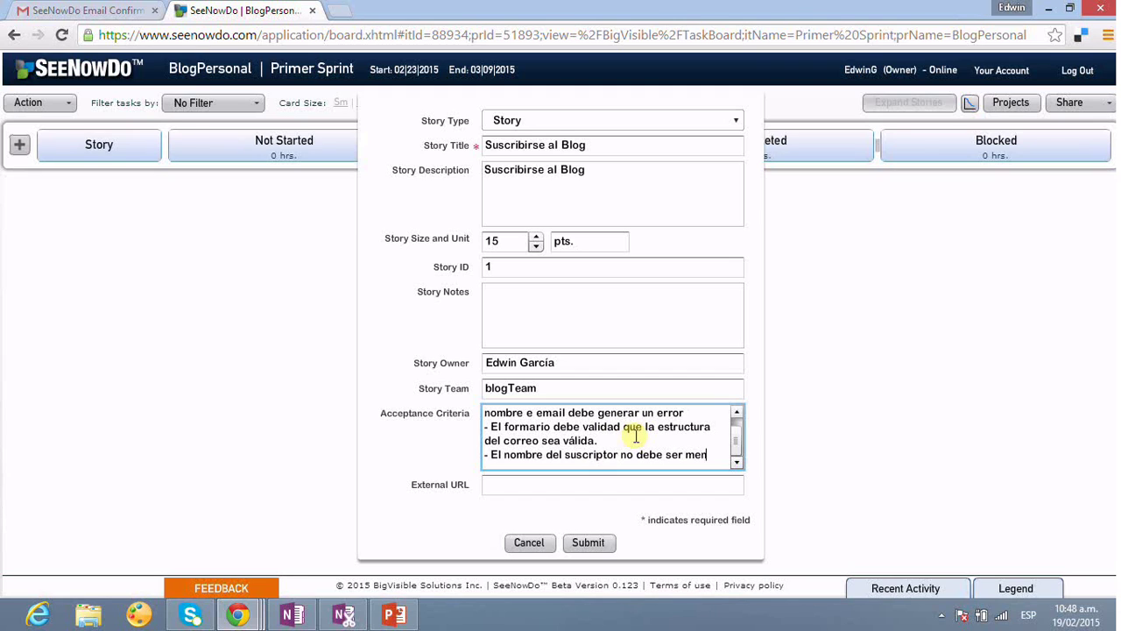
{"action": "type", "text": "or de 1"}
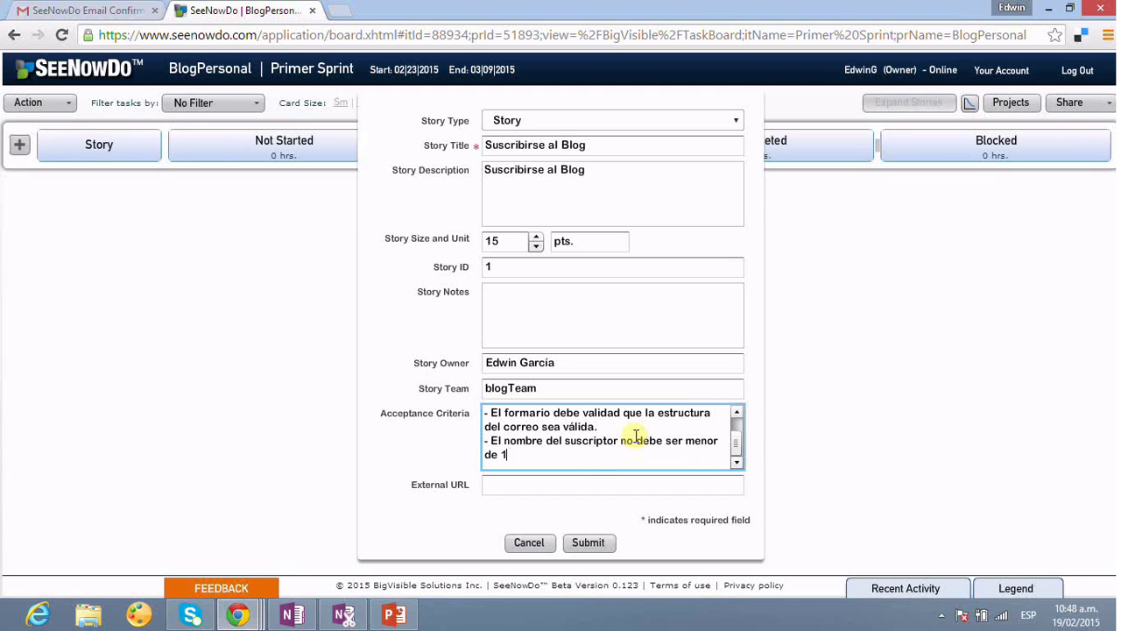
{"action": "type", "text": " caracter."}
{"action": "key", "text": "Return"}
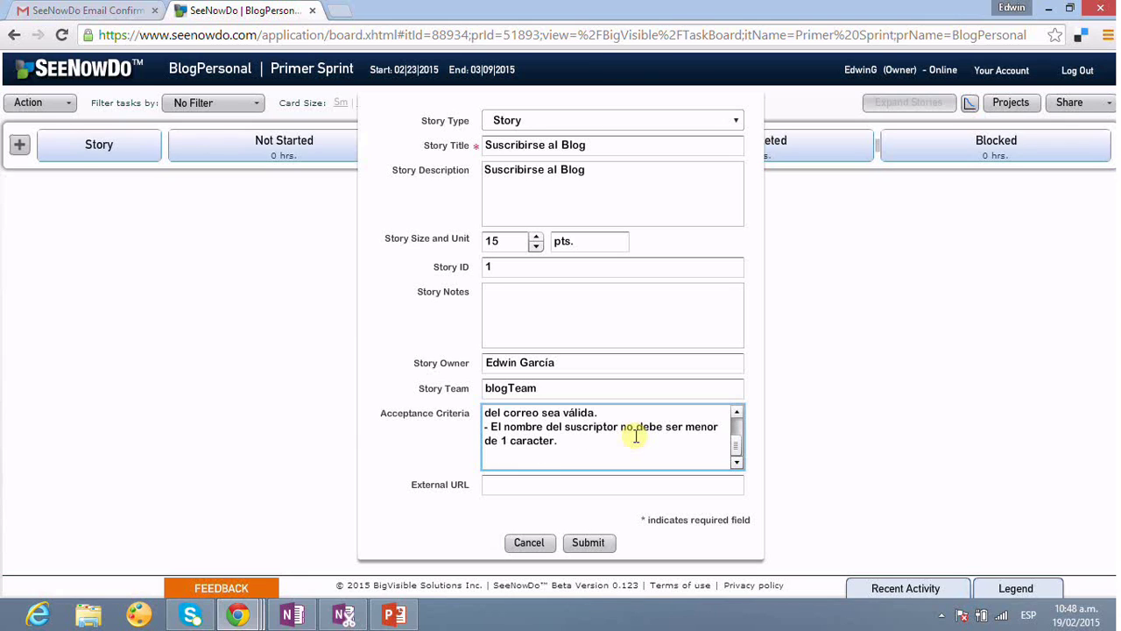
- Add the criterion that pressing registrarse shows a confirmation message, then submit the story
{"action": "scroll", "coordinate": [638, 430], "scroll_direction": "up", "scroll_amount": 2}
{"action": "scroll", "coordinate": [638, 430], "scroll_direction": "down", "scroll_amount": 2}
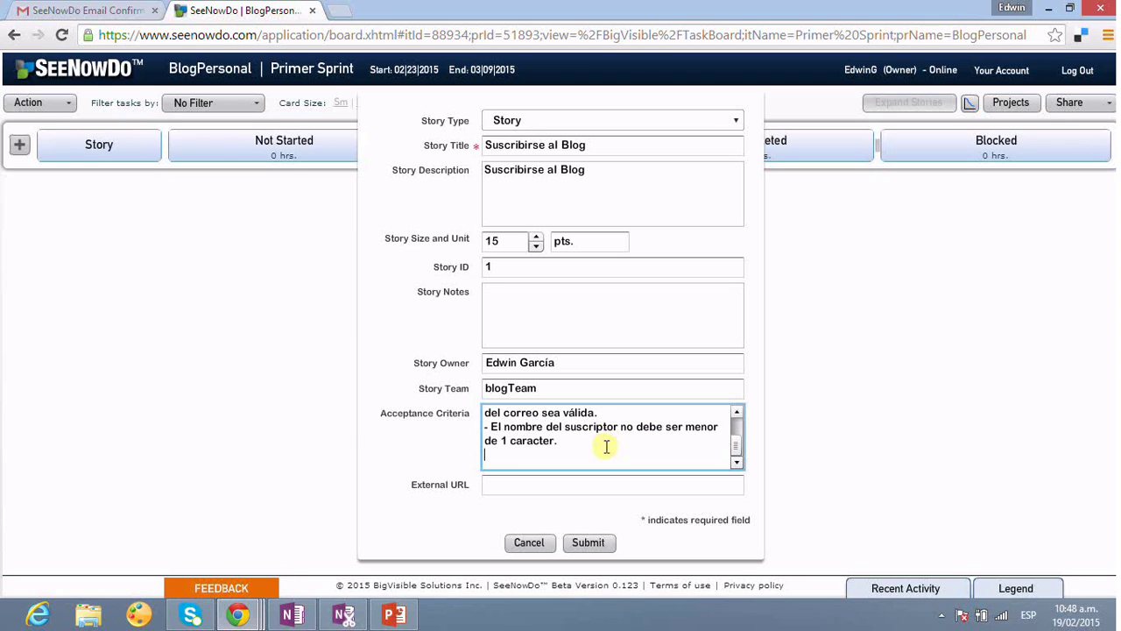
{"action": "type", "text": "- Una vez presionado el botón "}
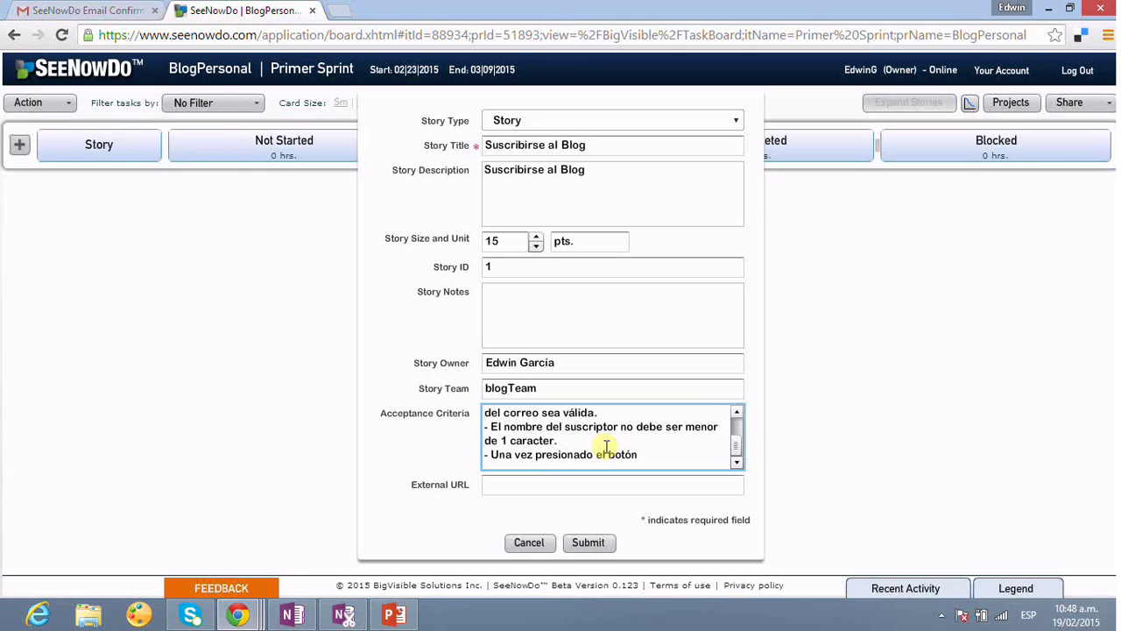
{"action": "type", "text": "registrarse debe emitior"}
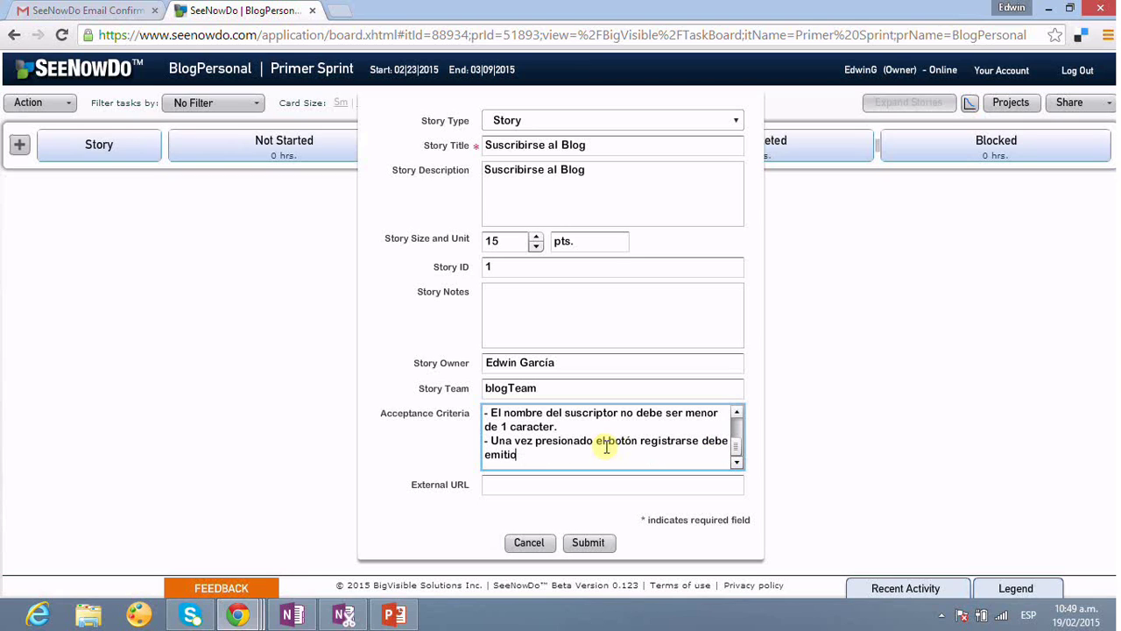
{"action": "key", "text": "BackSpace"}
{"action": "type", "text": "r u m"}
{"action": "key", "text": "BackSpace"}
{"action": "key", "text": "BackSpace"}
{"action": "type", "text": "n mensaje de confirmació"}
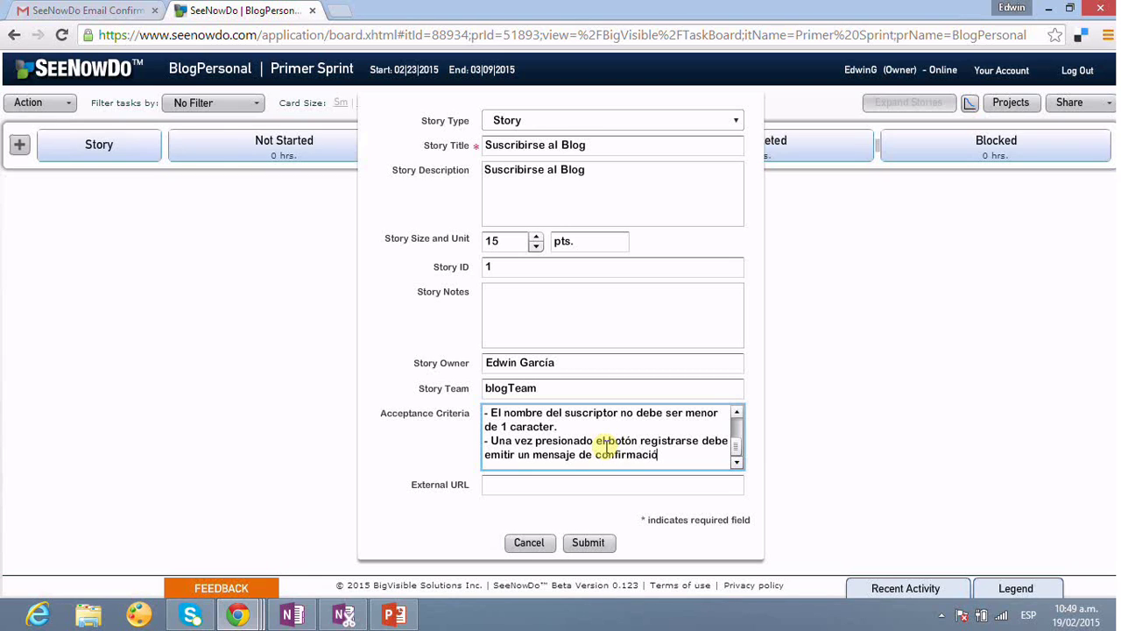
{"action": "type", "text": "n"}
{"action": "scroll", "coordinate": [604, 445], "scroll_direction": "up", "scroll_amount": 1}
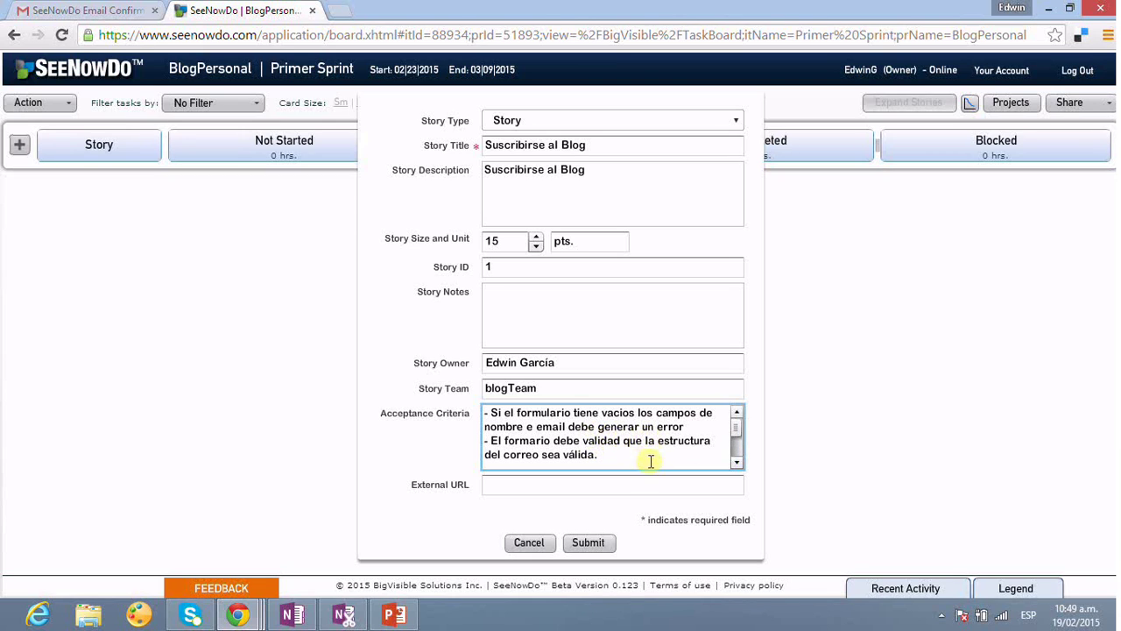
{"action": "left_click", "coordinate": [606, 549]}
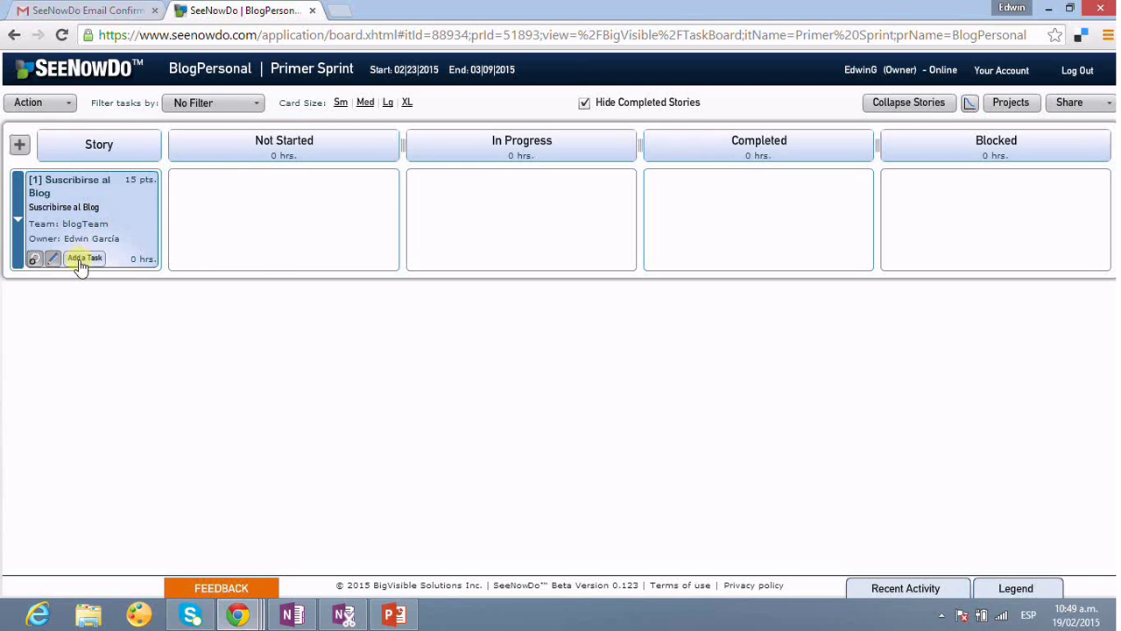
- Check that Suscribirse al Blog has no comments, then open its edit form
{"action": "left_click", "coordinate": [52, 260]}
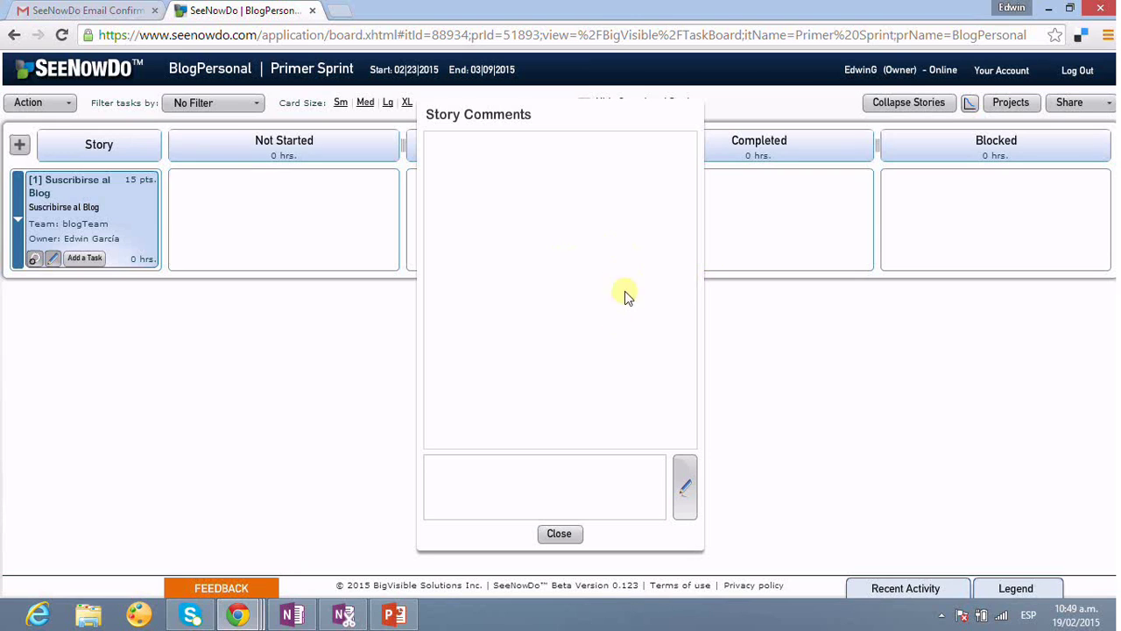
{"action": "key", "text": "Escape"}
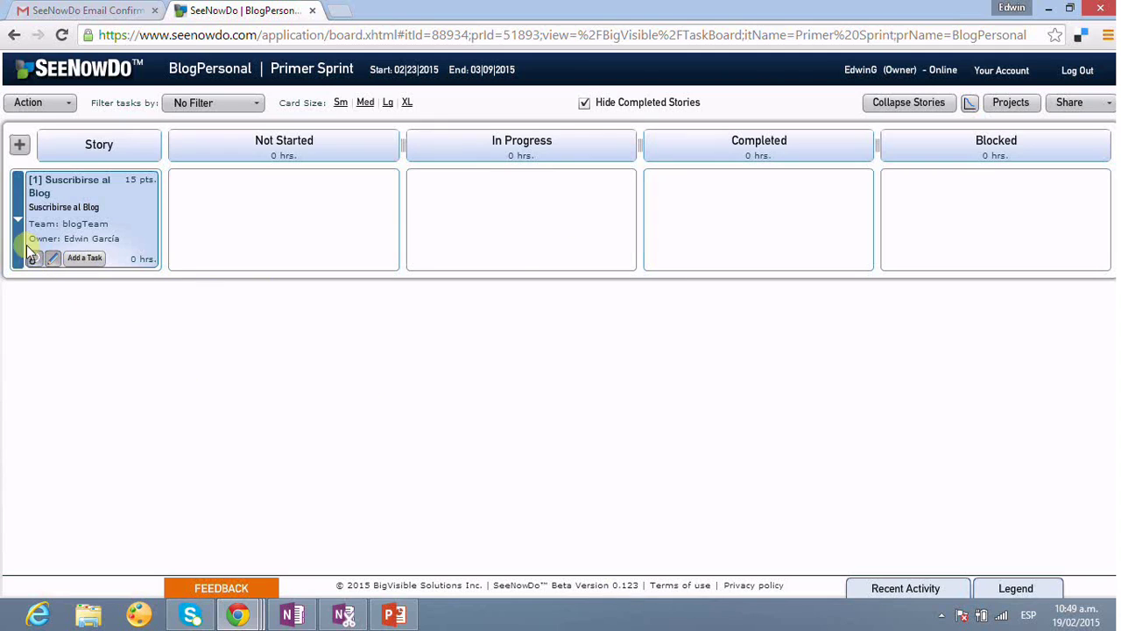
{"action": "left_click", "coordinate": [55, 260]}
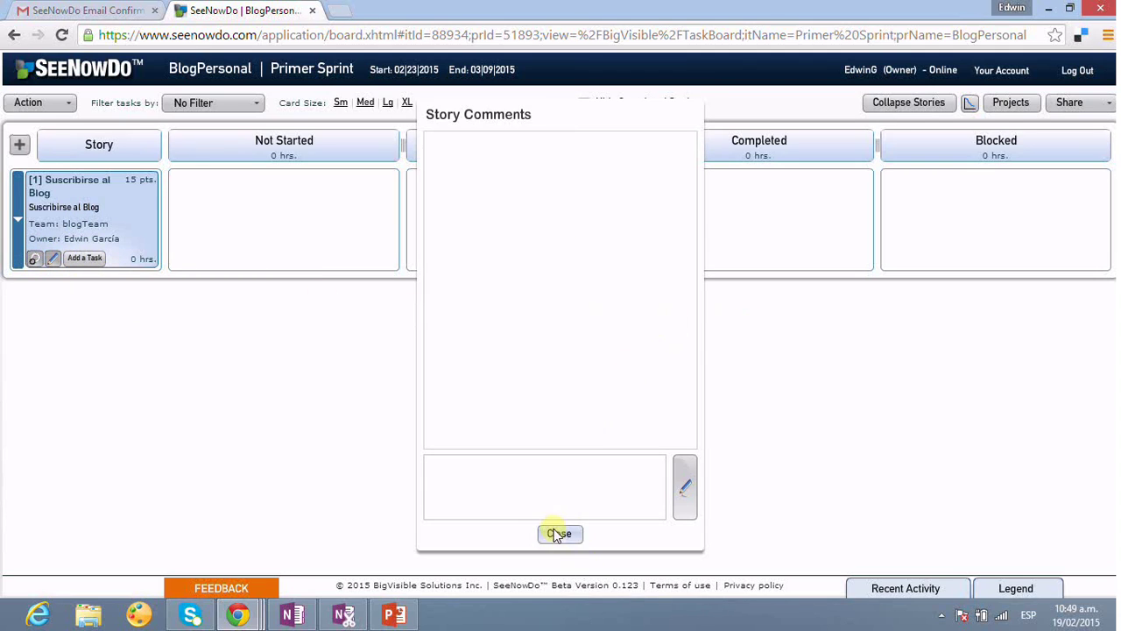
{"action": "left_click", "coordinate": [559, 533]}
{"action": "left_click", "coordinate": [34, 259]}
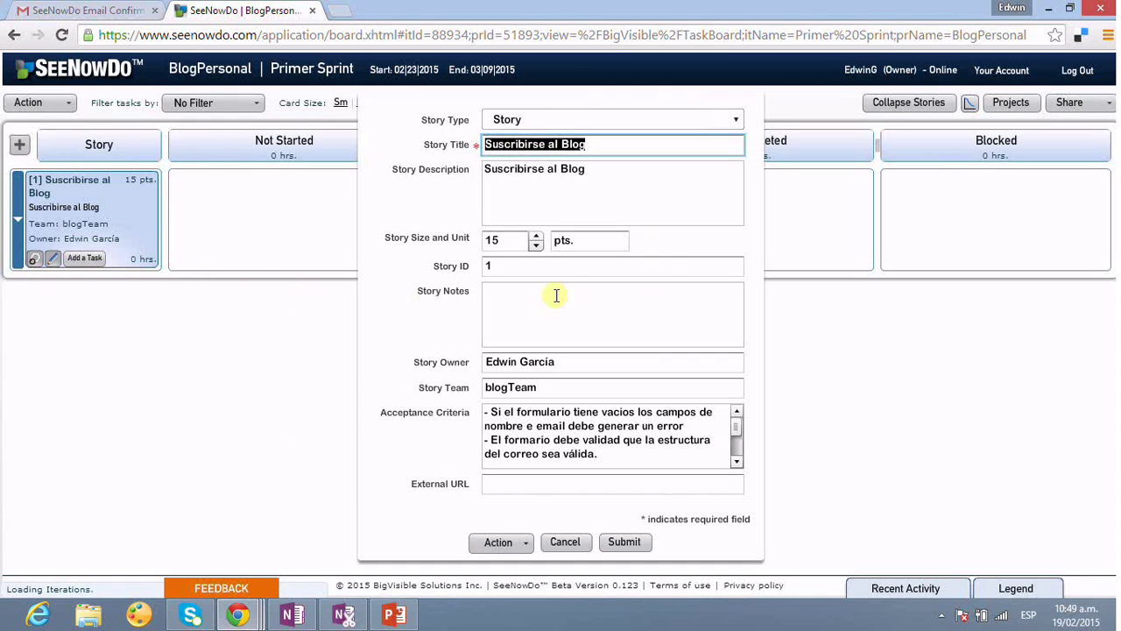
- Replace the description with 'Yo como seguidor del blog deseo poder registrarme mediante correo electrónico…' and save
{"action": "left_click", "coordinate": [658, 195]}
{"action": "left_click_drag", "start_coordinate": [631, 175], "coordinate": [380, 168]}
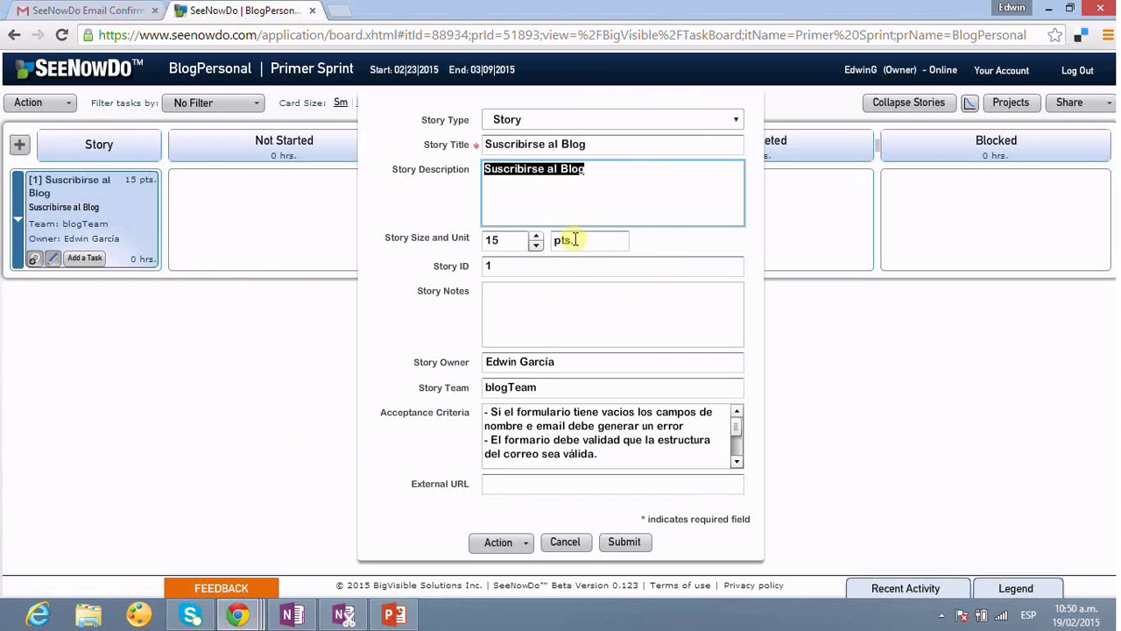
{"action": "type", "text": "Yo "}
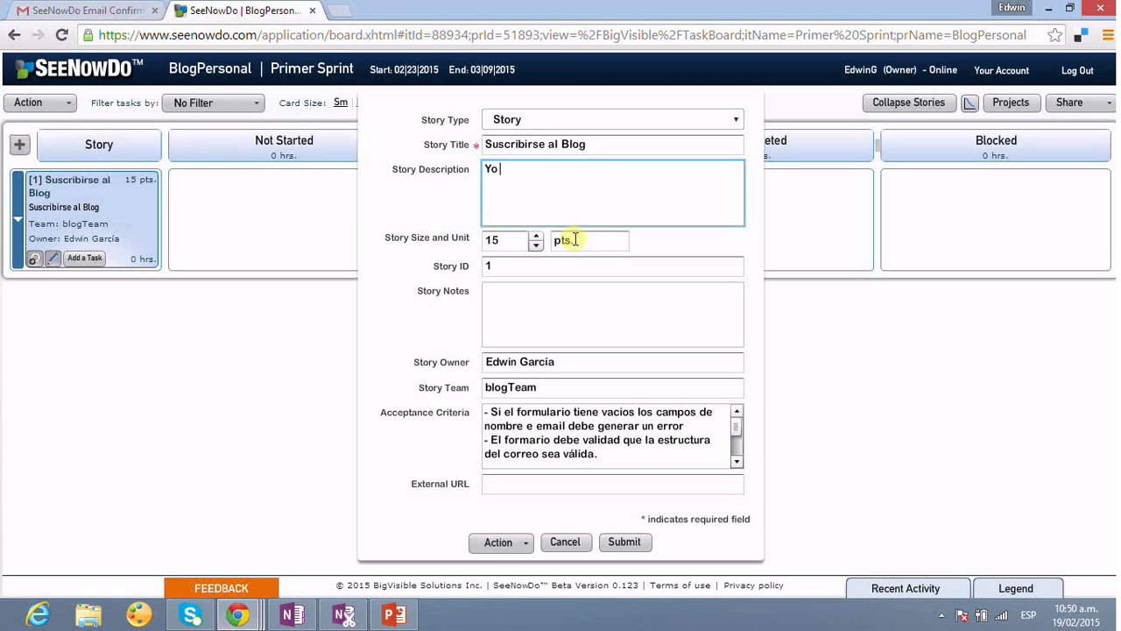
{"action": "type", "text": "como seguidor del blog"}
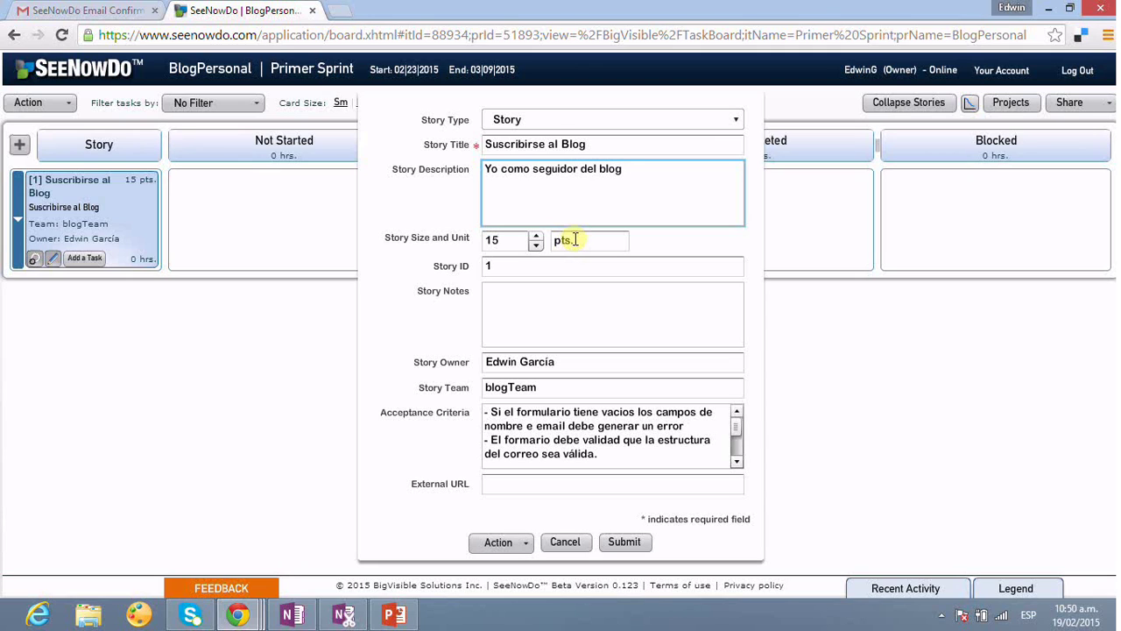
{"action": "type", "text": " deseo poder registrame"}
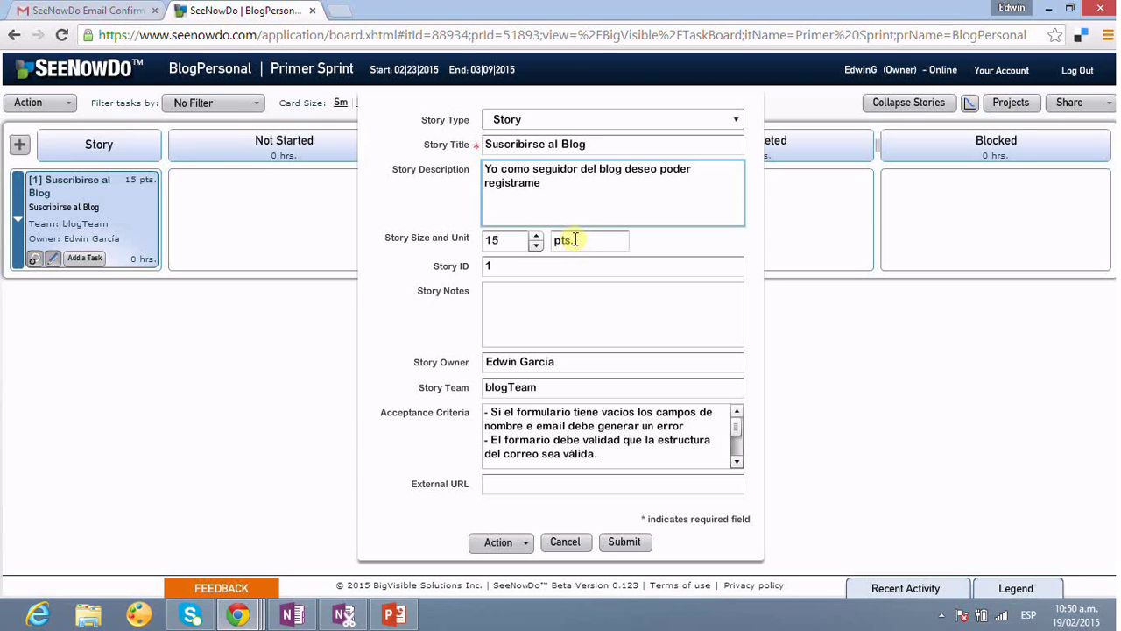
{"action": "type", "text": " mediante mr"}
{"action": "key", "text": "BackSpace"}
{"action": "type", "text": "i correo ele"}
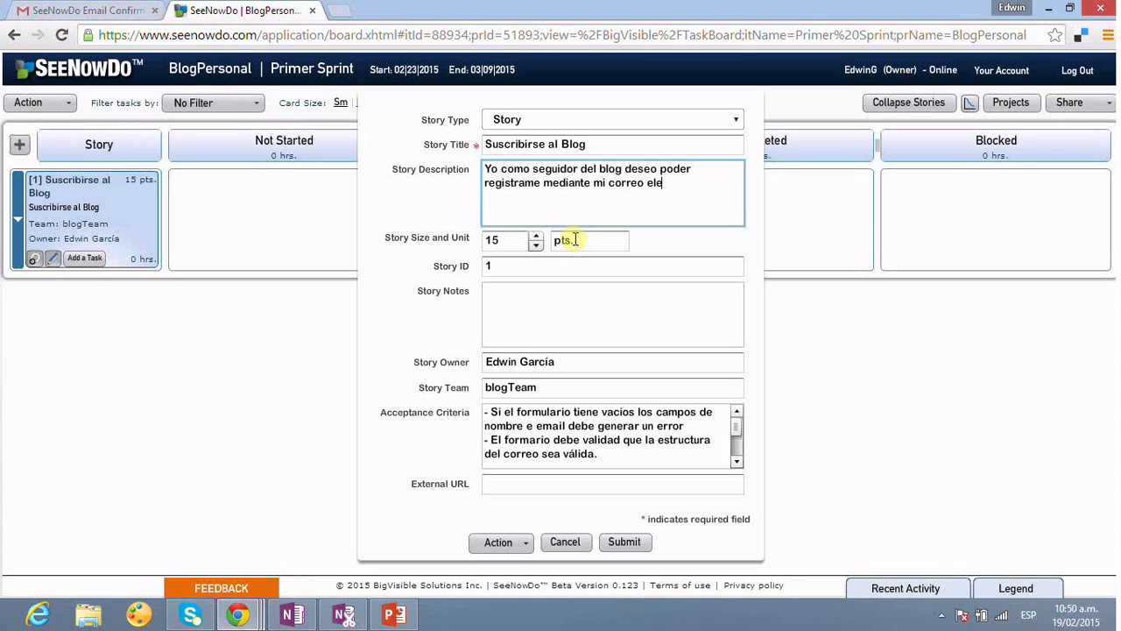
{"action": "type", "text": "ctrónico para recibir"}
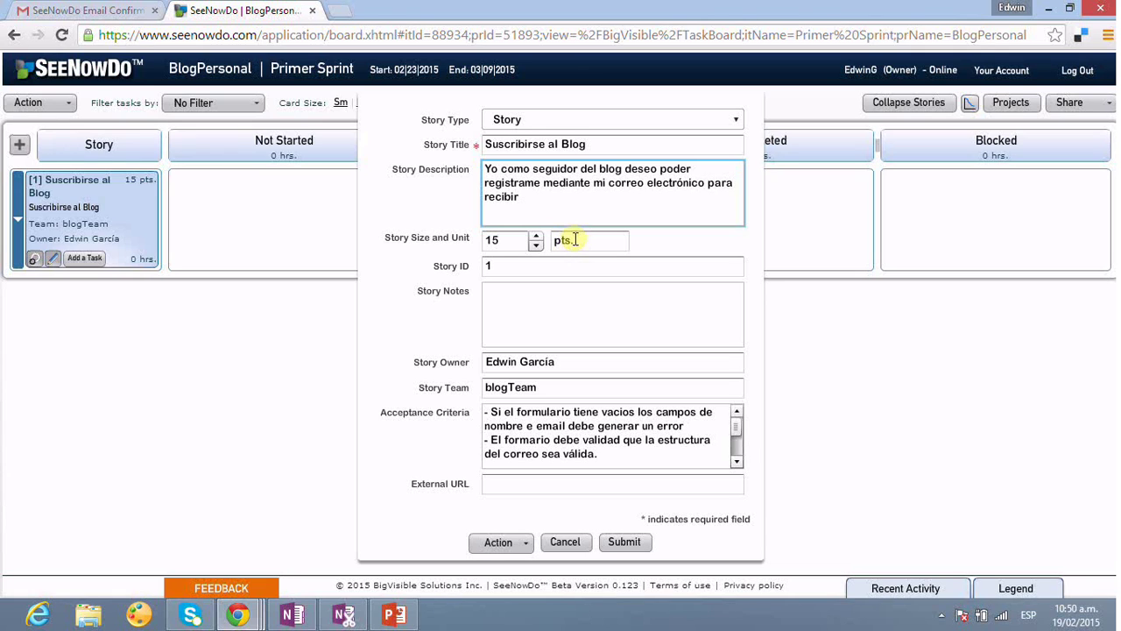
{"action": "type", "text": " notificaciones de act"}
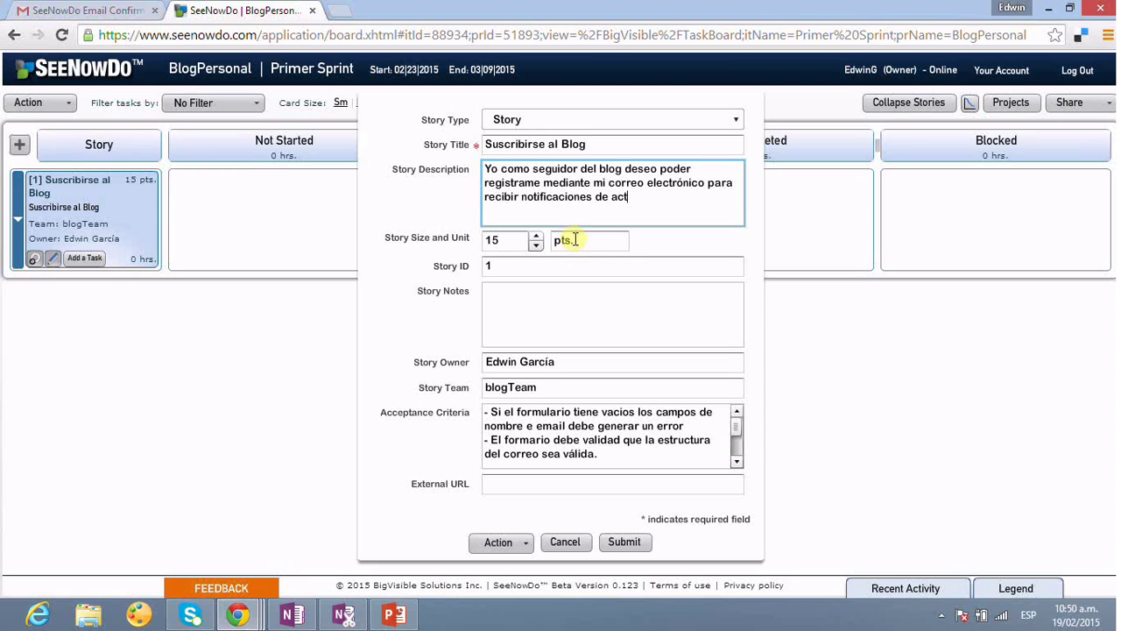
{"action": "type", "text": "ualizaciones"}
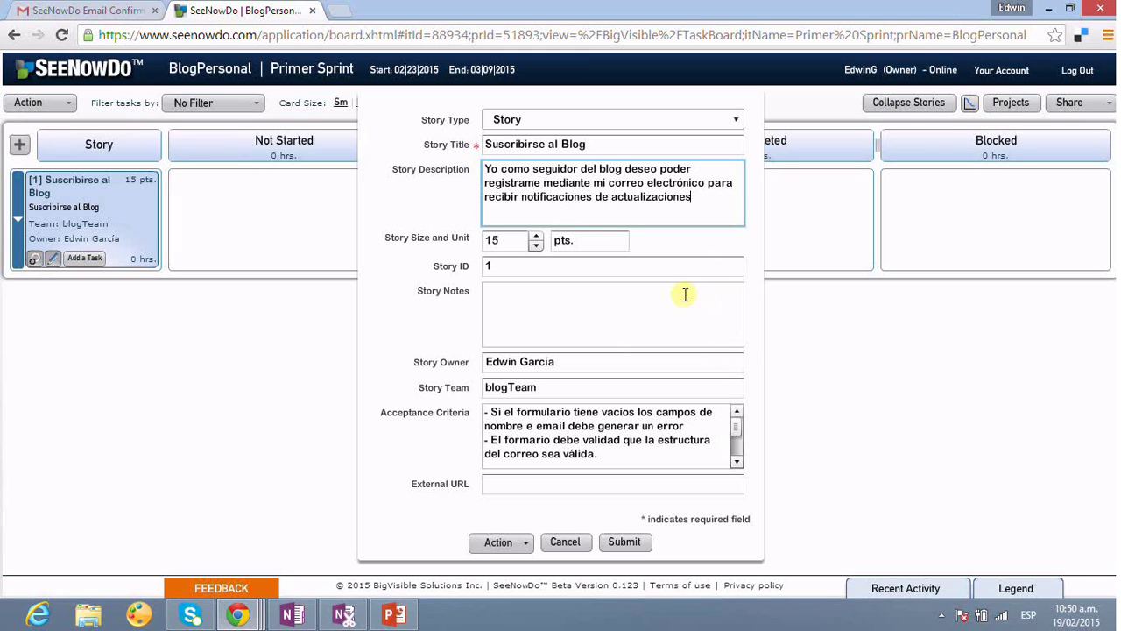
{"action": "left_click", "coordinate": [635, 542]}
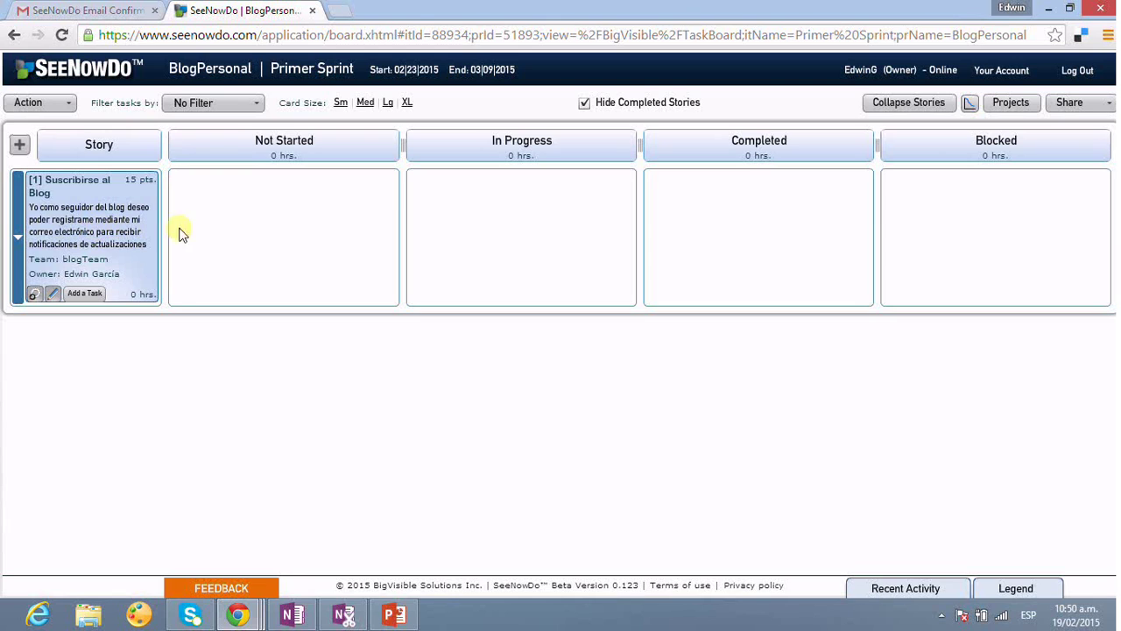
- Add task 1 'Crear mockup del formulario de registro del blog': Analysis, team member owner, 3 hours
{"action": "left_click", "coordinate": [86, 294]}
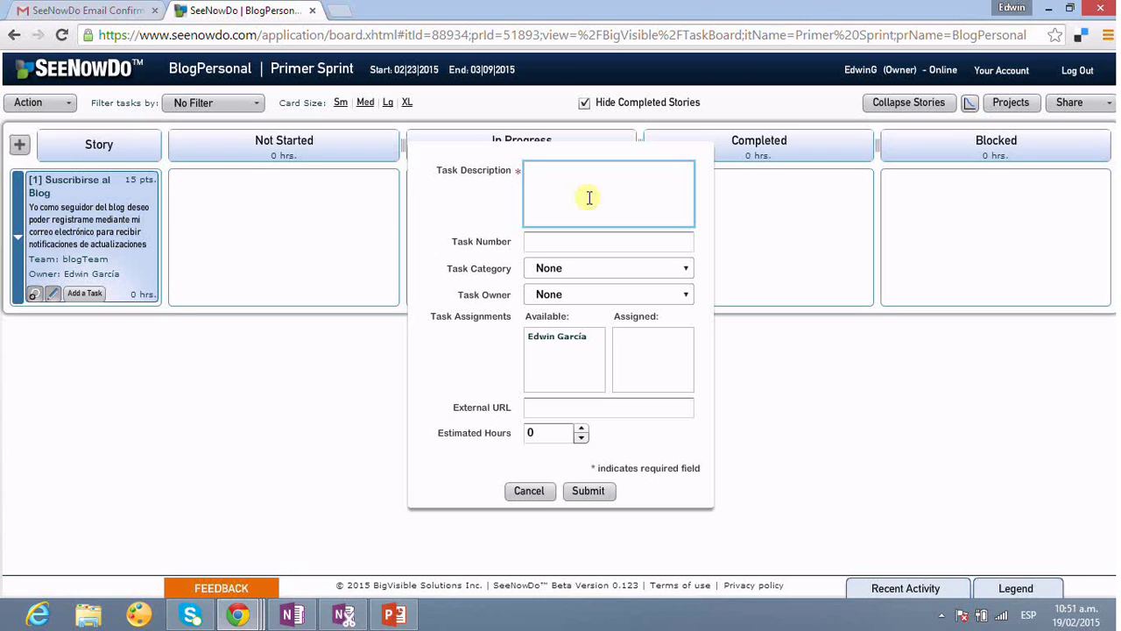
{"action": "type", "text": "Crear mockup del formulario de"}
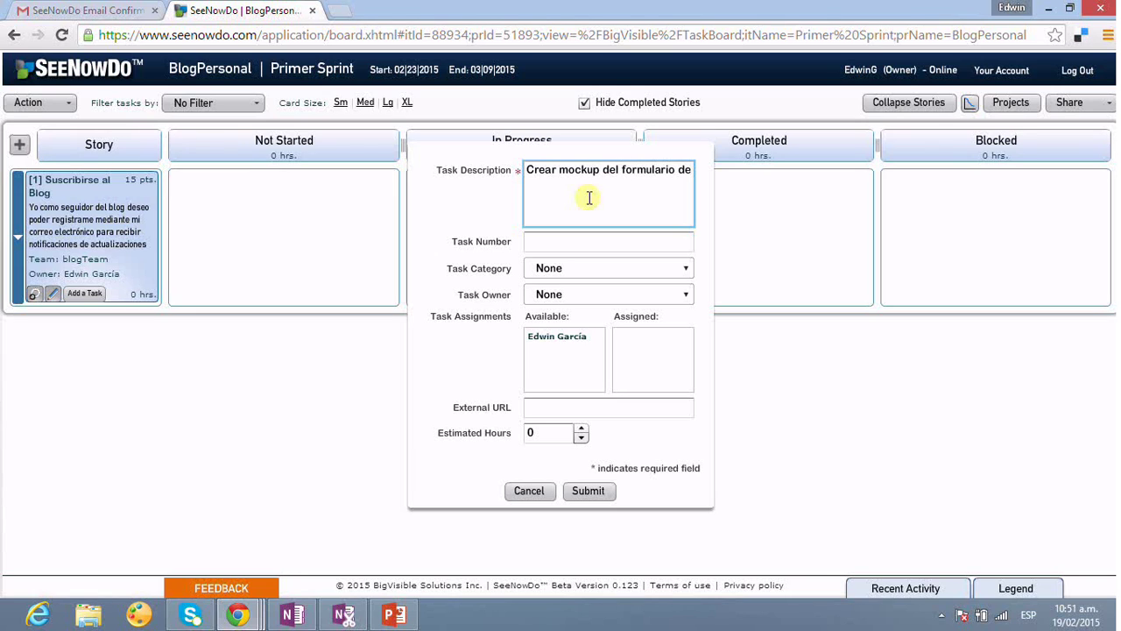
{"action": "type", "text": " registro del blog"}
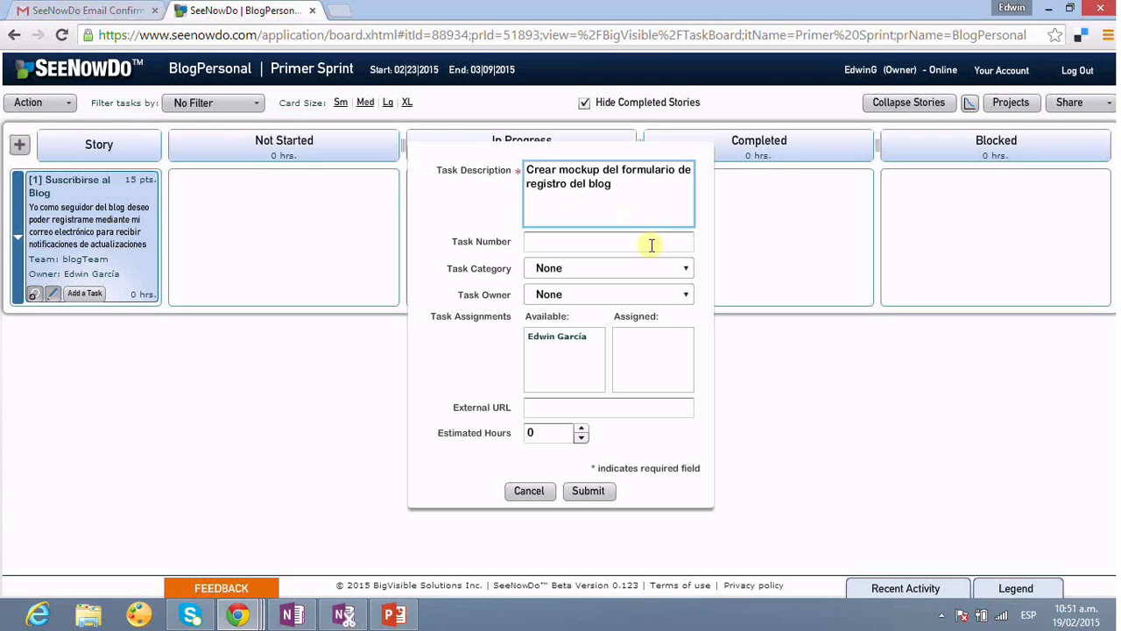
{"action": "left_click", "coordinate": [652, 245]}
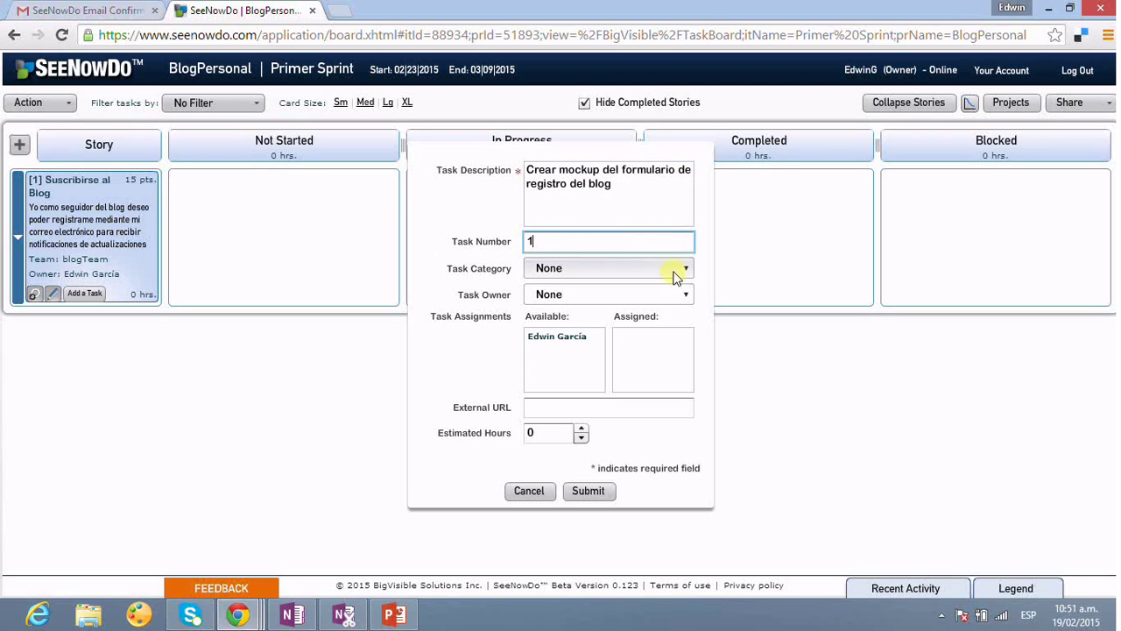
{"action": "left_click", "coordinate": [675, 276]}
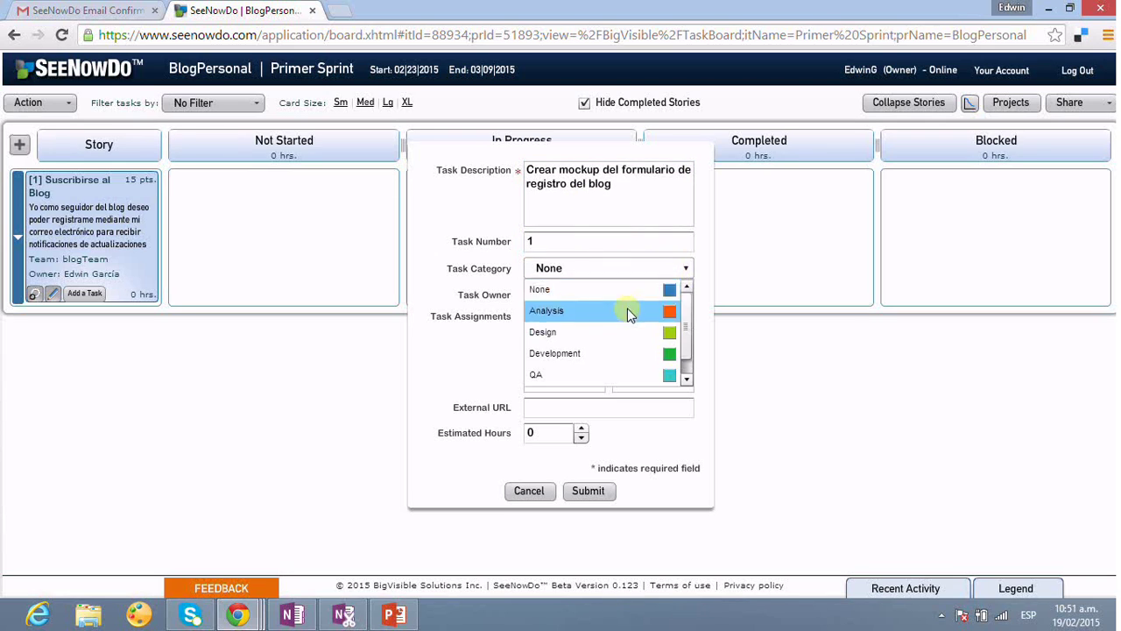
{"action": "left_click", "coordinate": [627, 310]}
{"action": "left_click", "coordinate": [665, 294]}
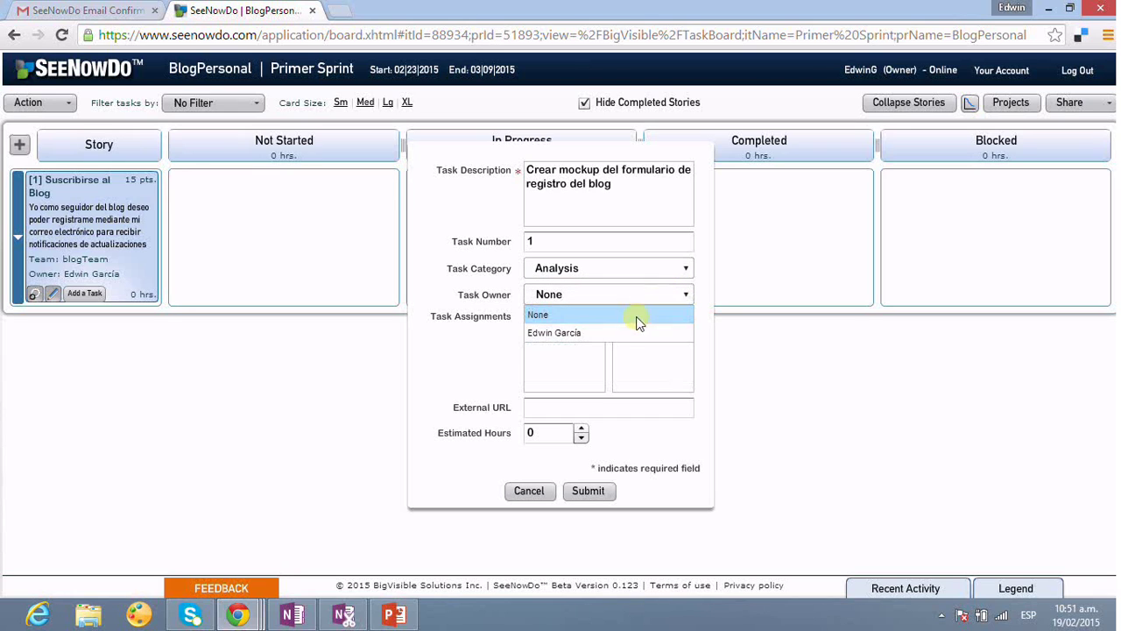
{"action": "left_click", "coordinate": [611, 330]}
{"action": "left_click_drag", "start_coordinate": [612, 326], "coordinate": [653, 346]}
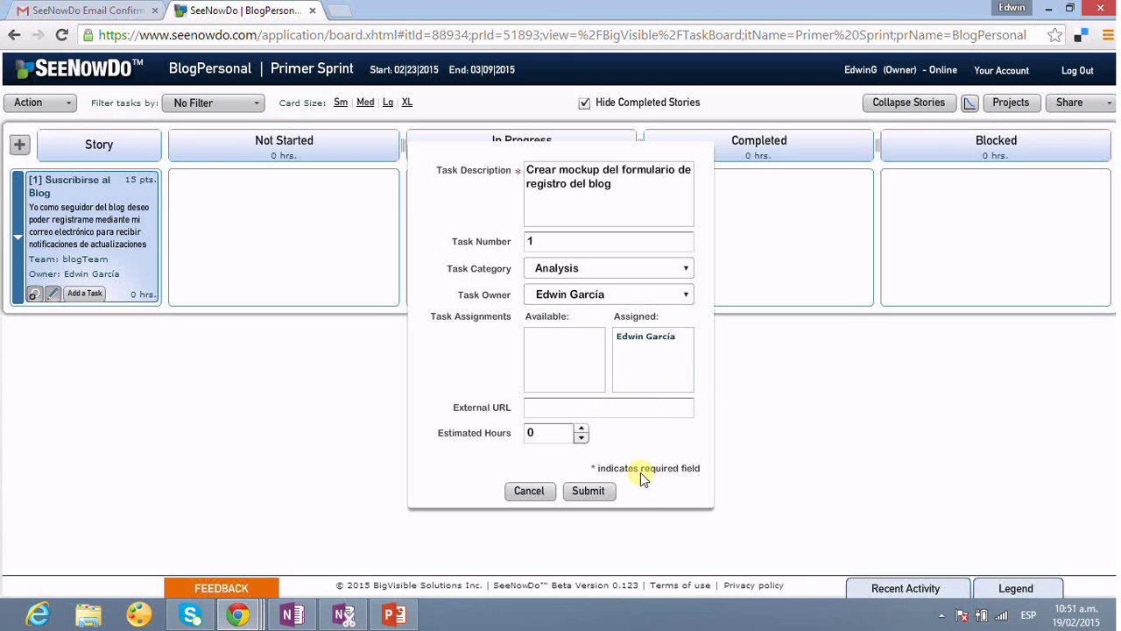
{"action": "left_click", "coordinate": [555, 435]}
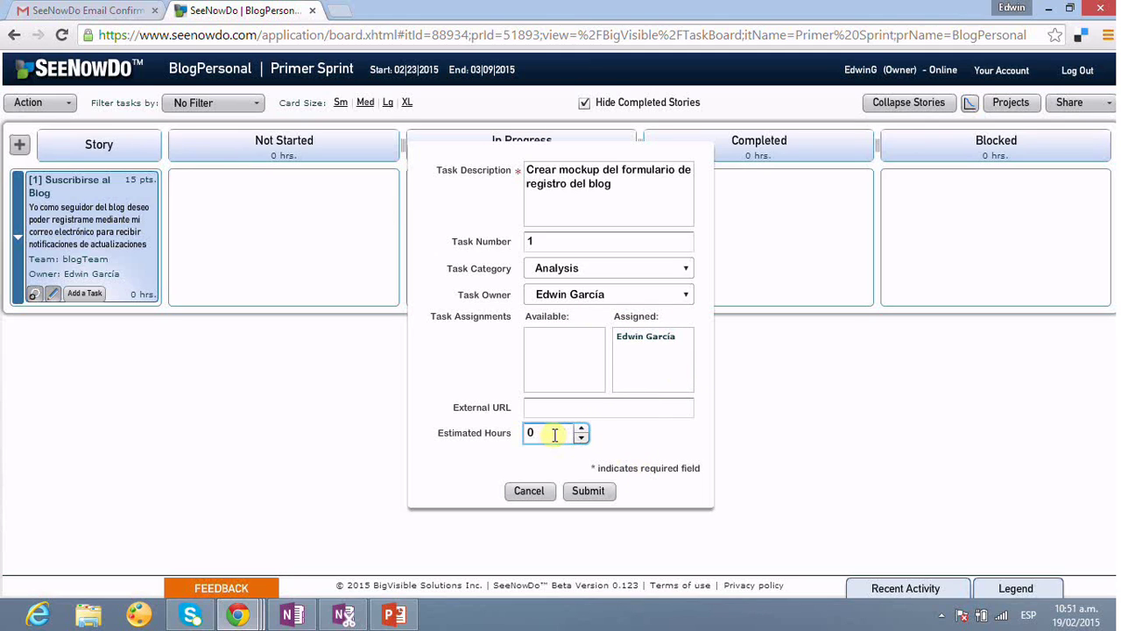
{"action": "left_click", "coordinate": [581, 428]}
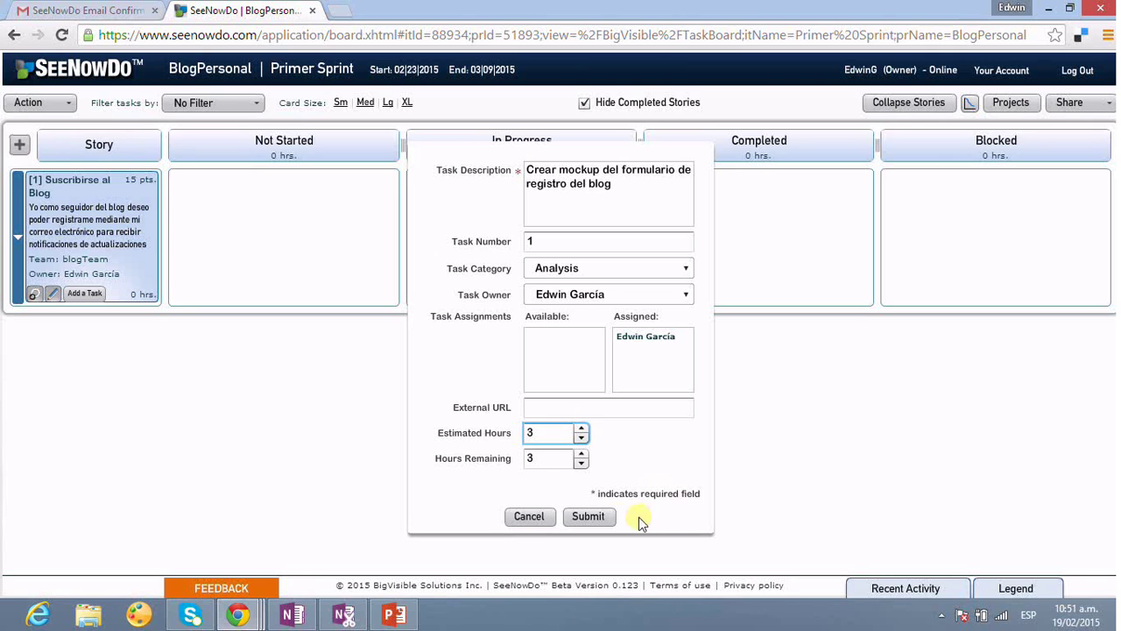
{"action": "left_click", "coordinate": [592, 516]}
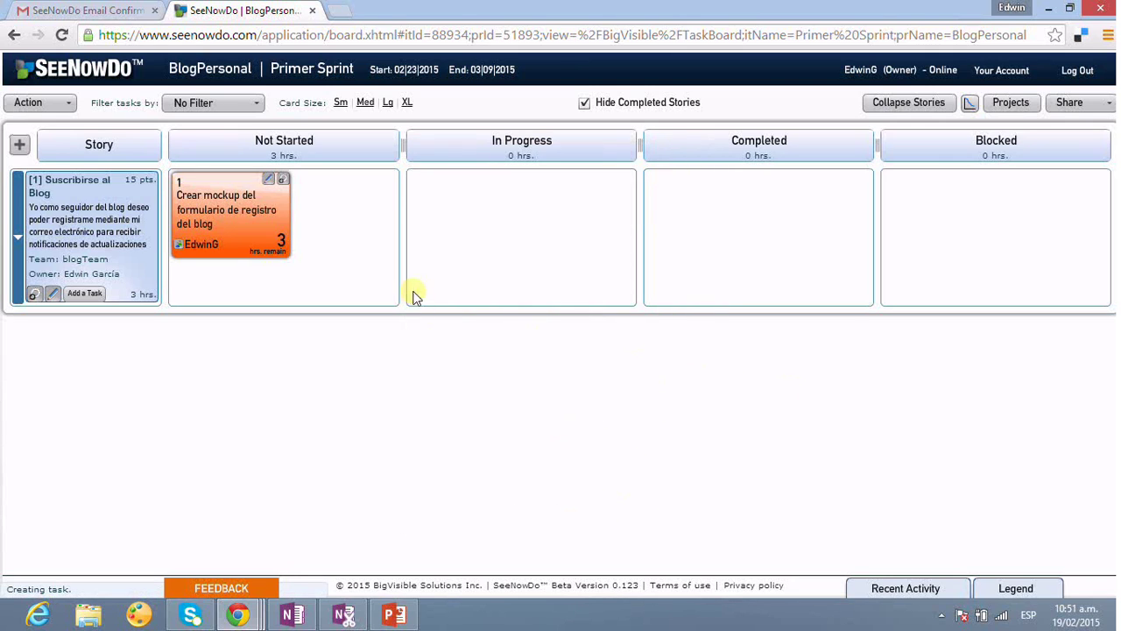
- Add task 2 'Crear modelo de datos del blog': Design, team member owner, 8 hours; view the burndown chart
{"action": "left_click", "coordinate": [85, 293]}
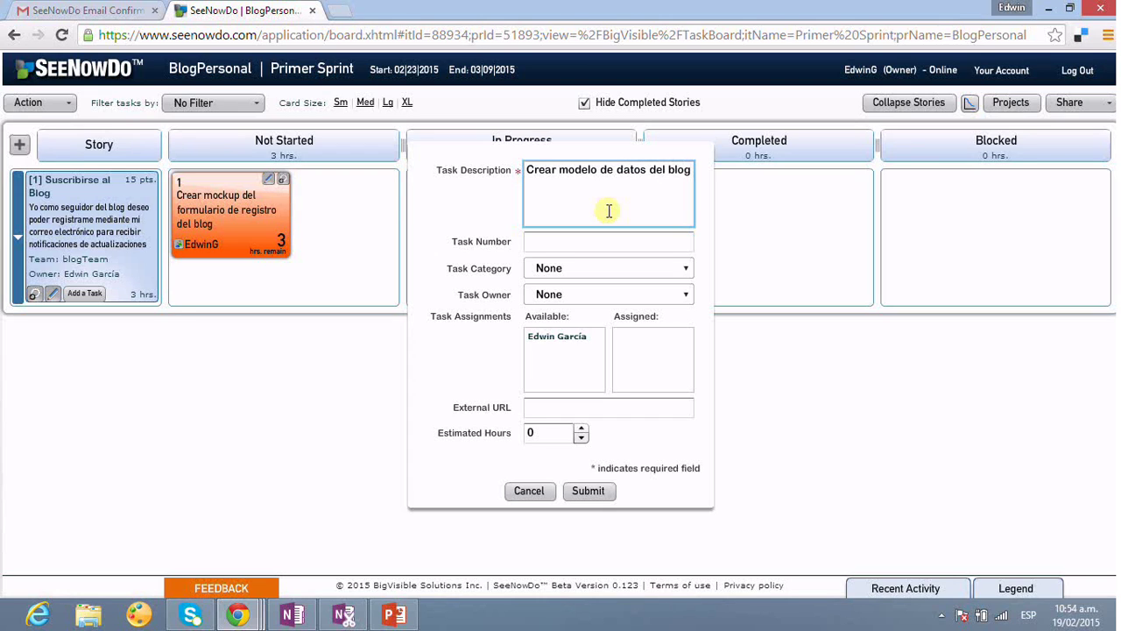
{"action": "left_click", "coordinate": [597, 245]}
{"action": "type", "text": "2"}
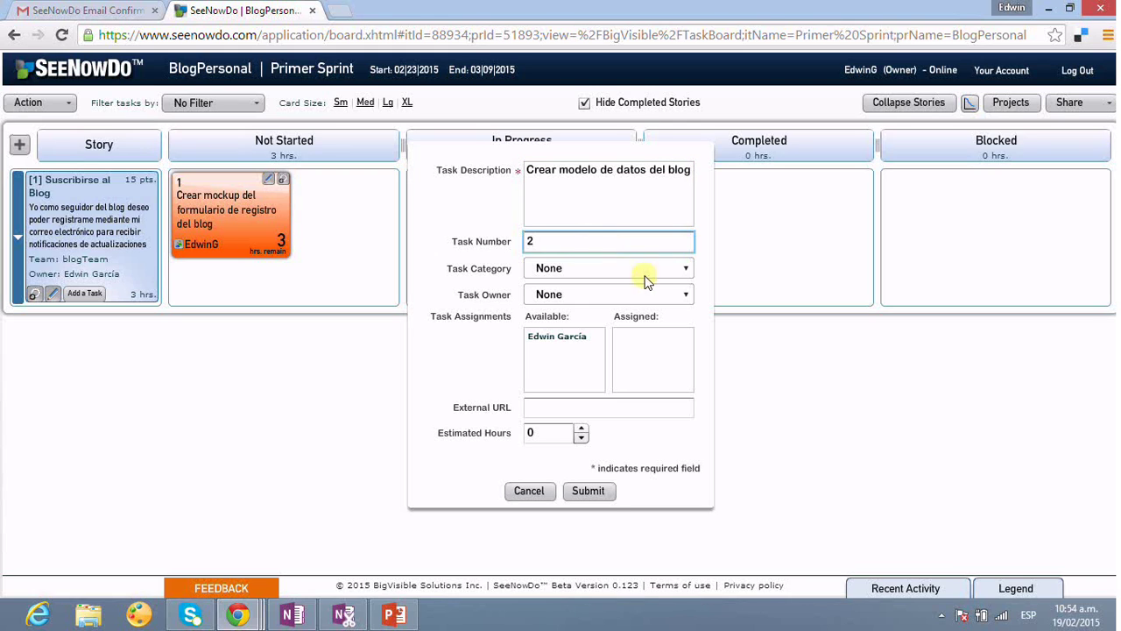
{"action": "left_click", "coordinate": [662, 269]}
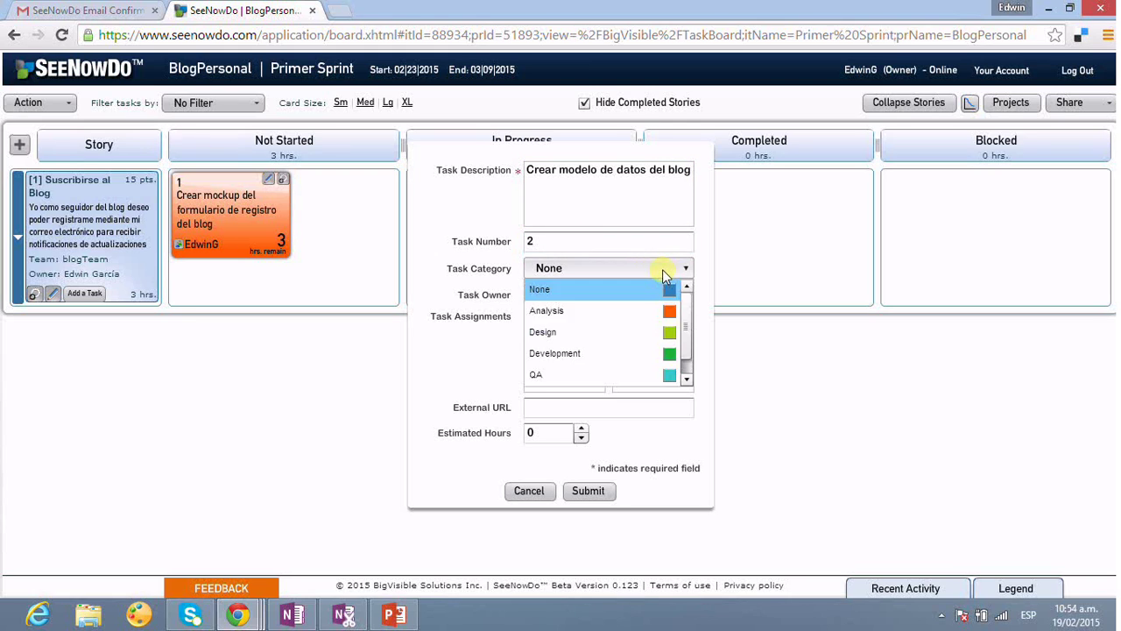
{"action": "left_click", "coordinate": [578, 331]}
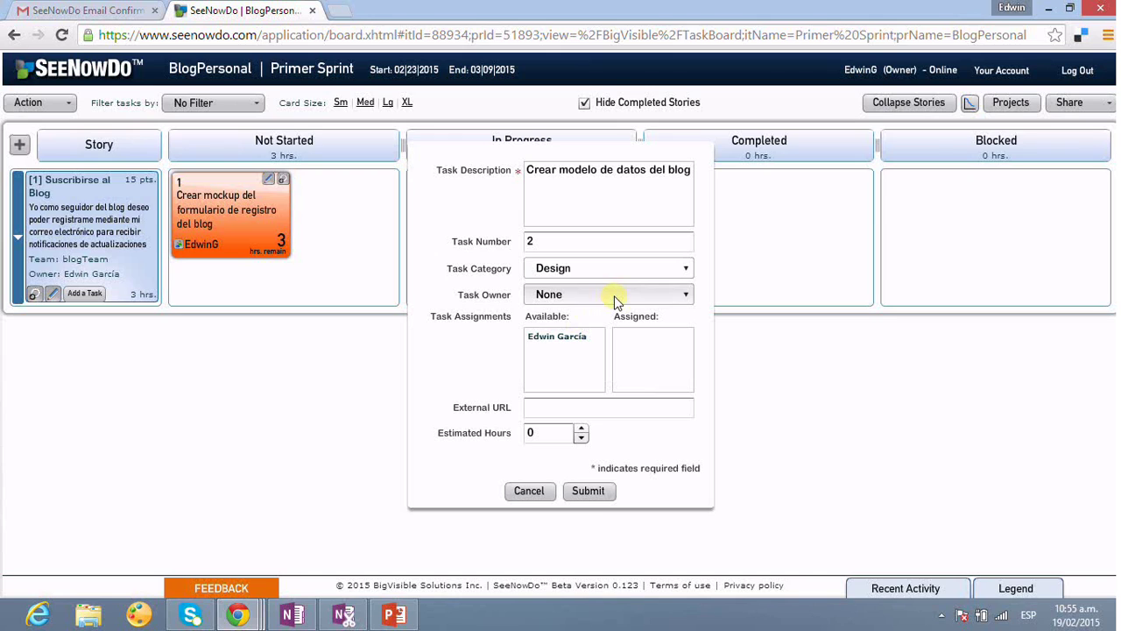
{"action": "left_click", "coordinate": [616, 297]}
{"action": "left_click", "coordinate": [597, 331]}
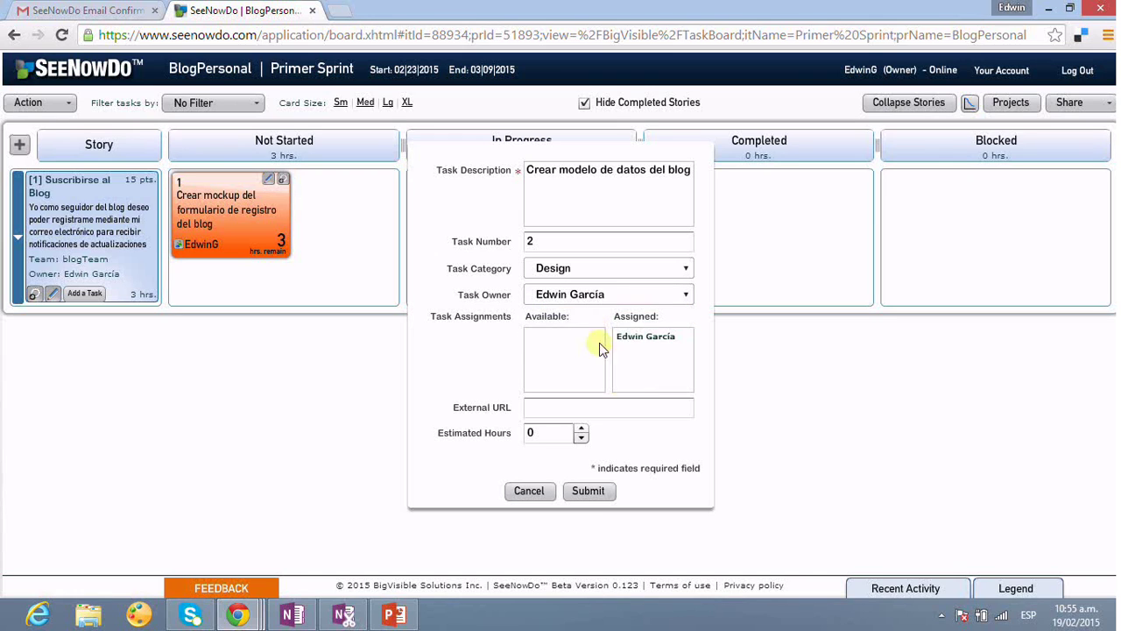
{"action": "triple_click", "coordinate": [582, 430]}
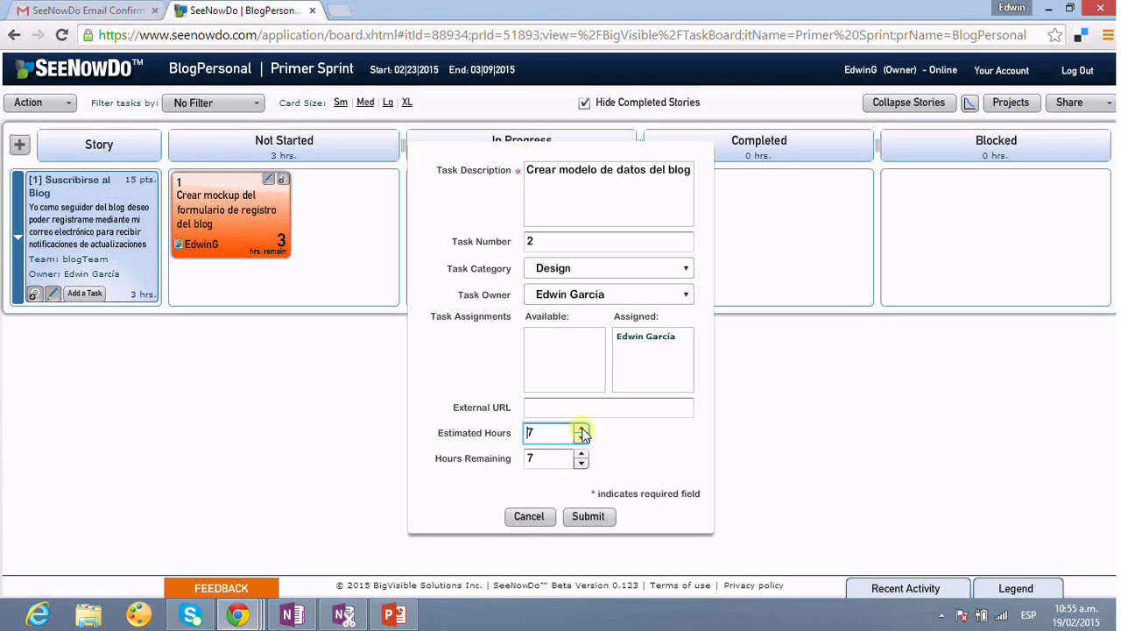
{"action": "left_click", "coordinate": [582, 429]}
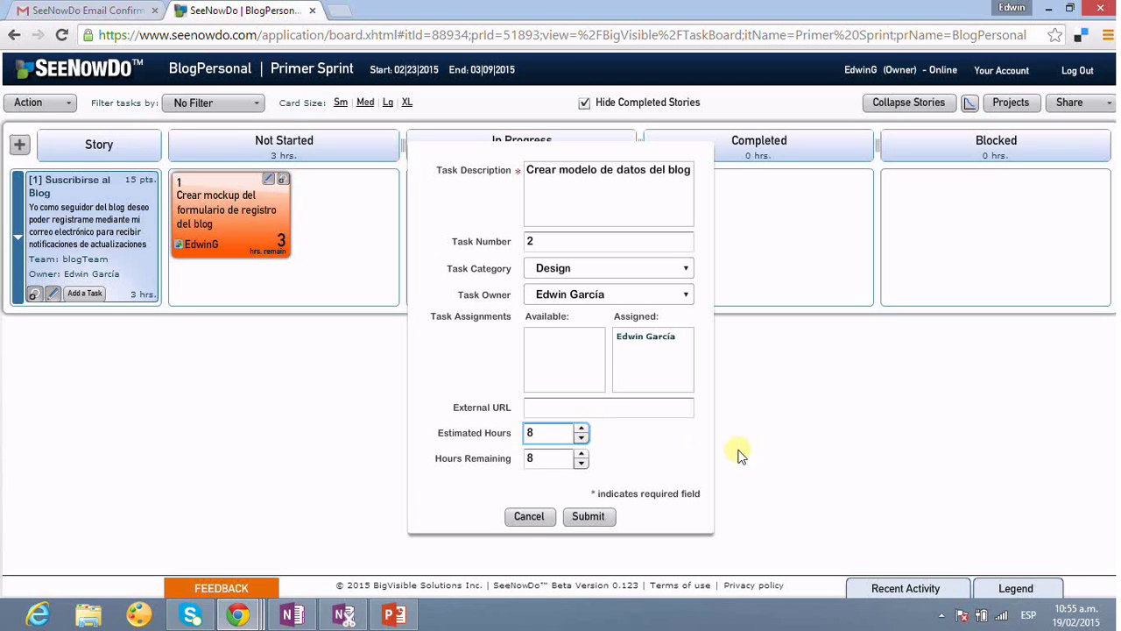
{"action": "left_click", "coordinate": [589, 516]}
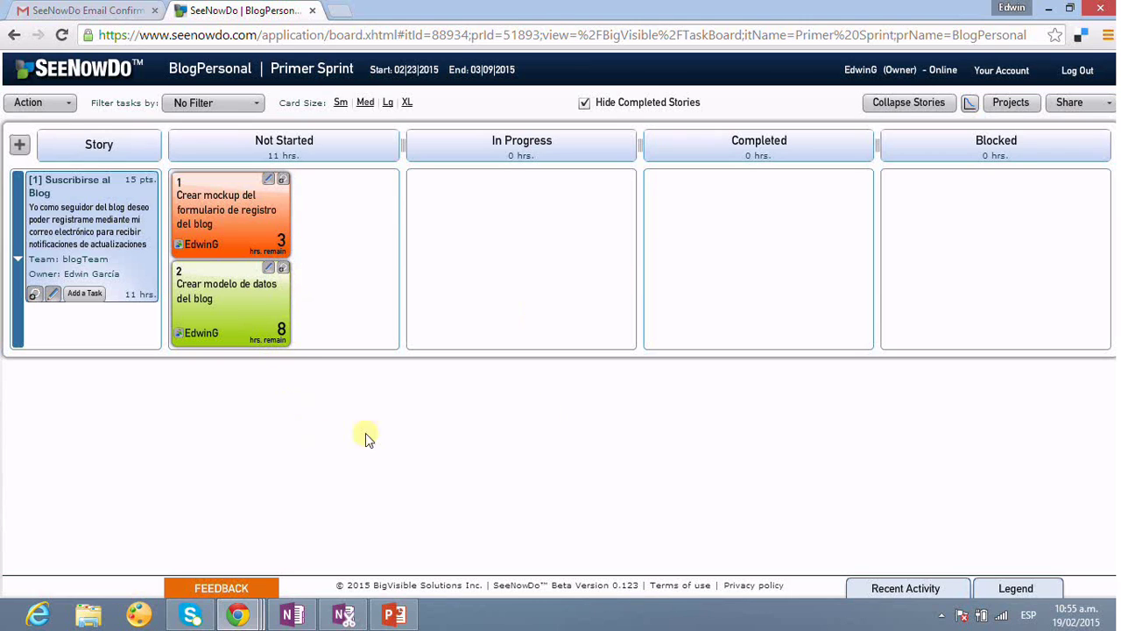
{"action": "left_click", "coordinate": [969, 107]}
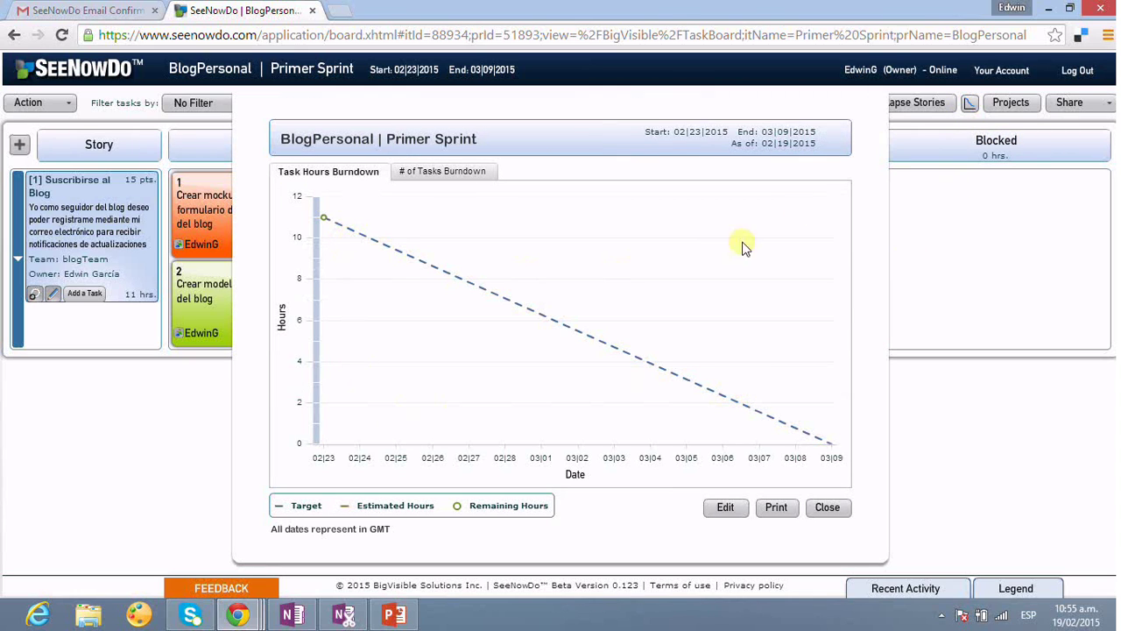
{"action": "left_click", "coordinate": [828, 508]}
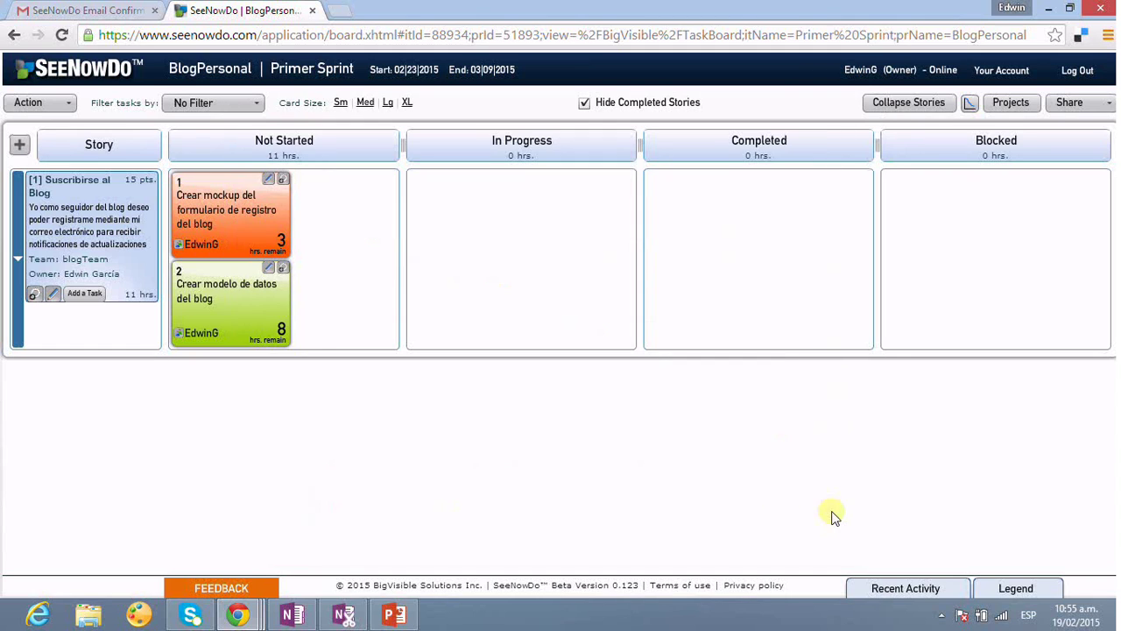
- Move the mockup task to Completed with 0 hours remaining and the data model task to In Progress
{"action": "left_click_drag", "start_coordinate": [226, 194], "coordinate": [520, 267]}
{"action": "left_click_drag", "start_coordinate": [271, 236], "coordinate": [793, 234]}
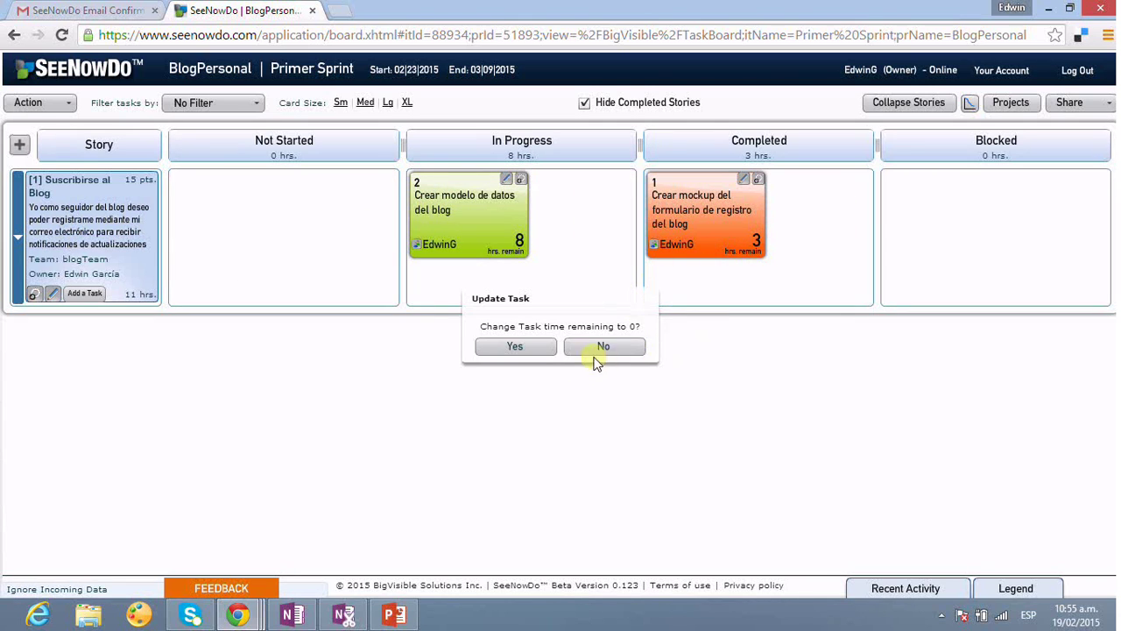
{"action": "left_click", "coordinate": [516, 346]}
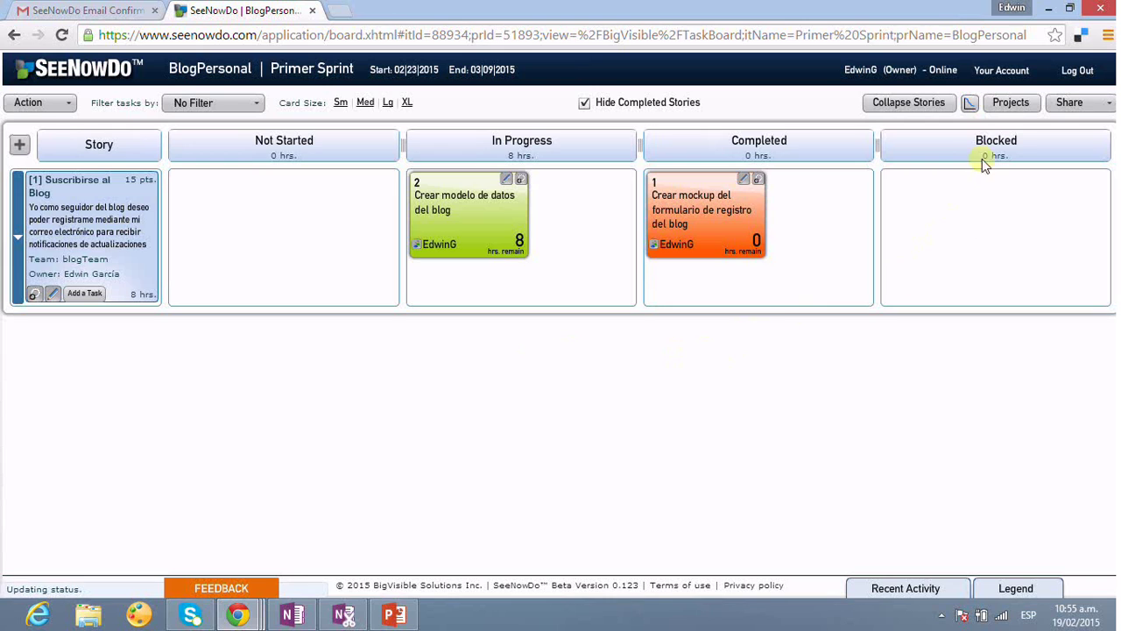
- Review the updated burndown chart, then switch to the PowerPoint presentation
{"action": "left_click", "coordinate": [970, 103]}
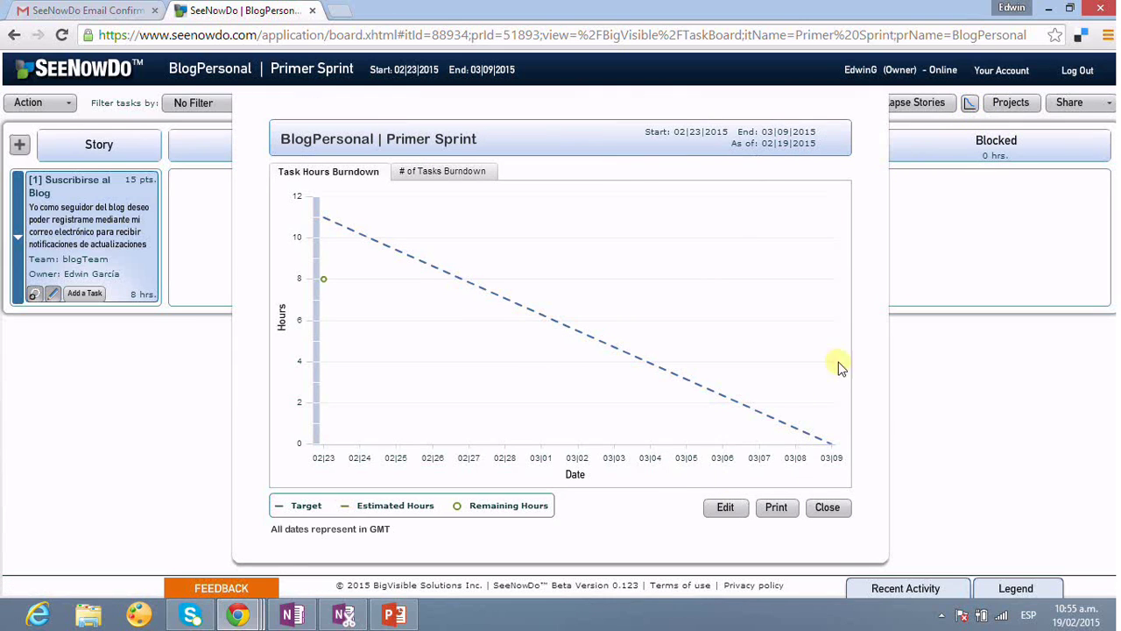
{"action": "left_click", "coordinate": [837, 512]}
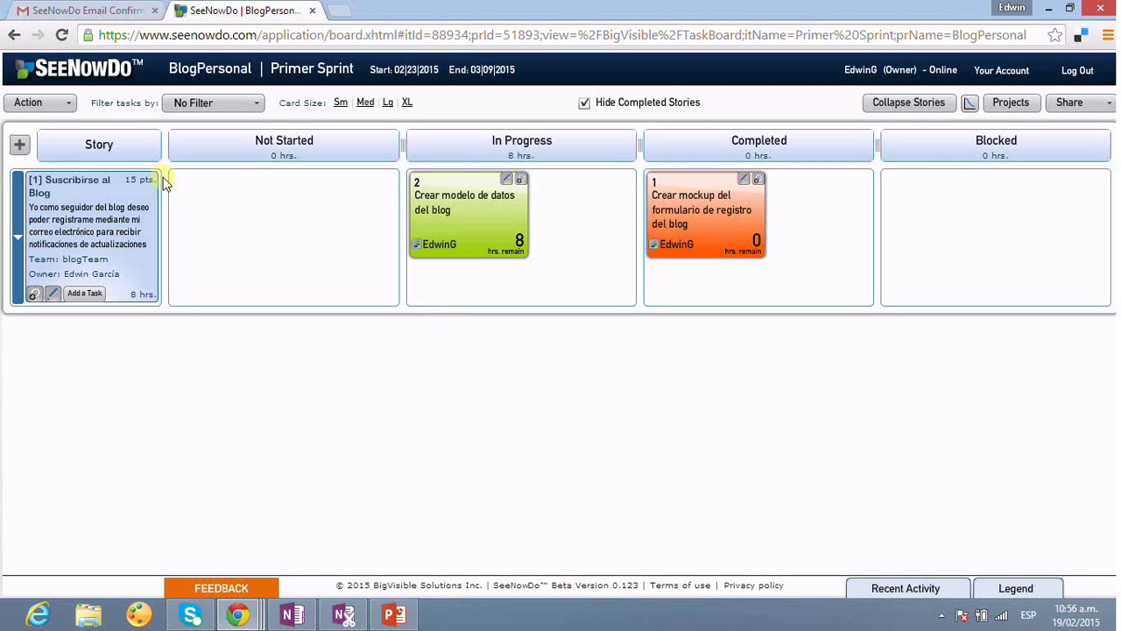
{"action": "left_click", "coordinate": [396, 614]}
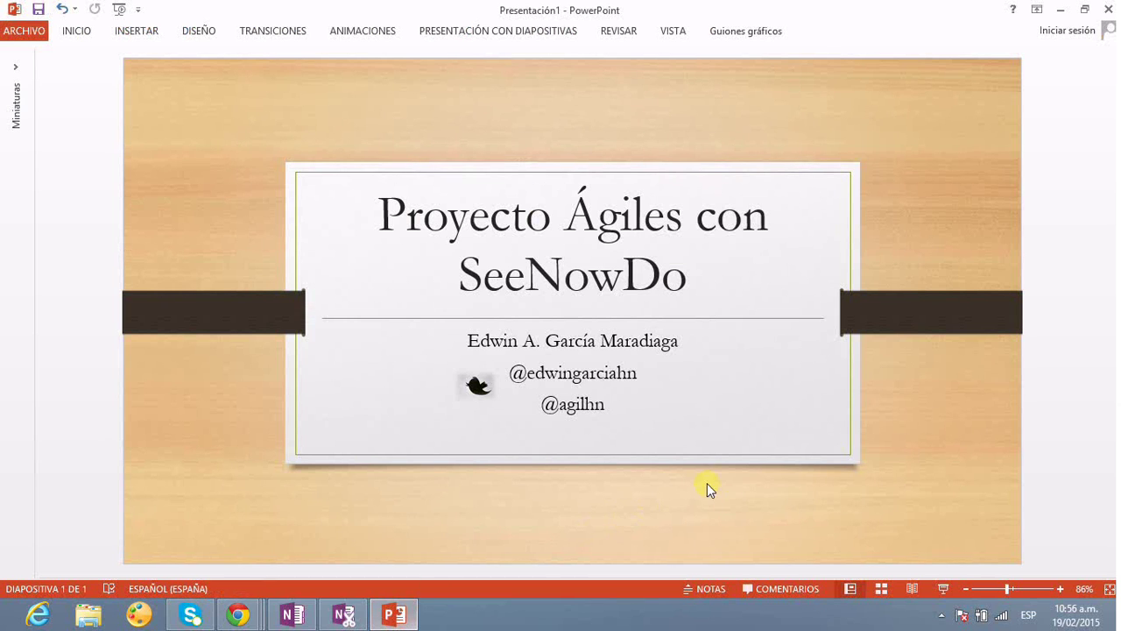